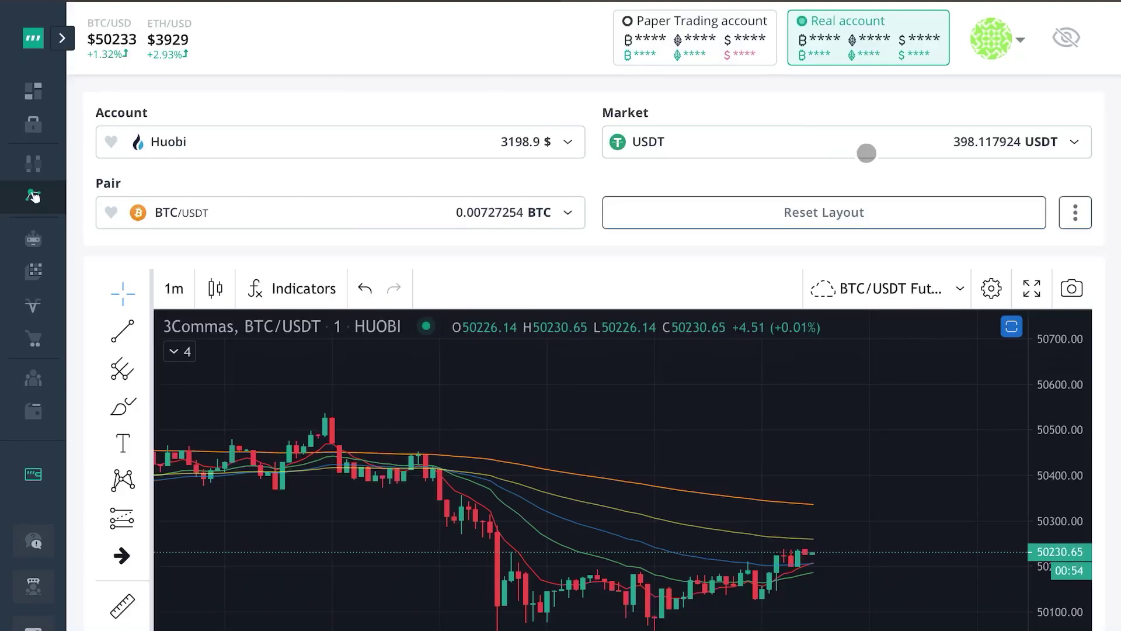
Step: Keep Huobi as the exchange account and USDT as the market currency
click(57, 40)
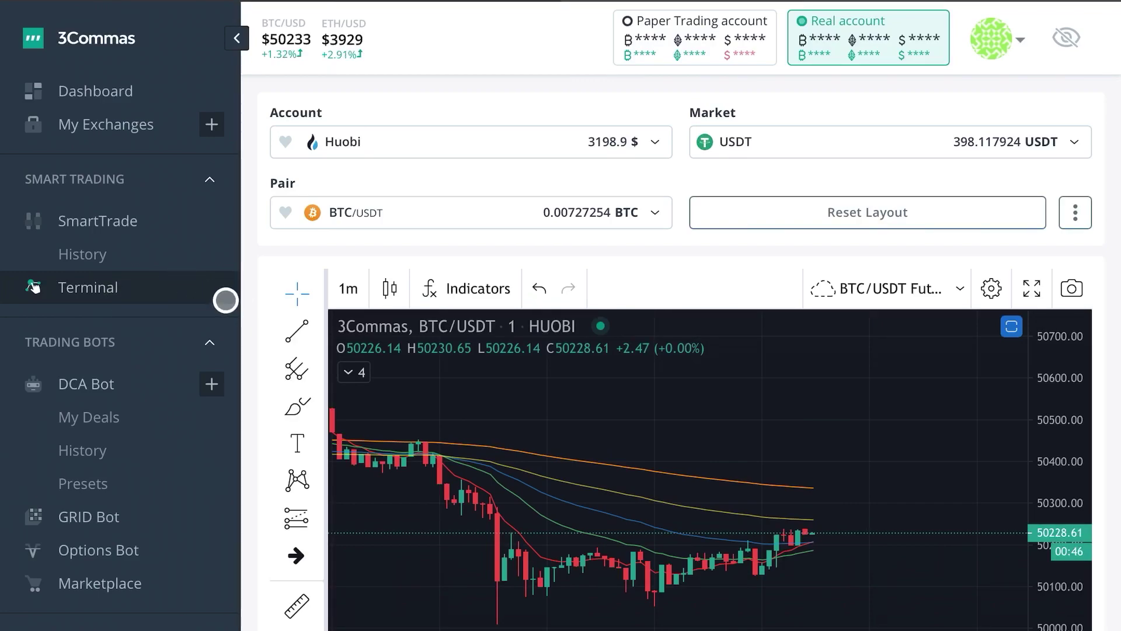
click(239, 43)
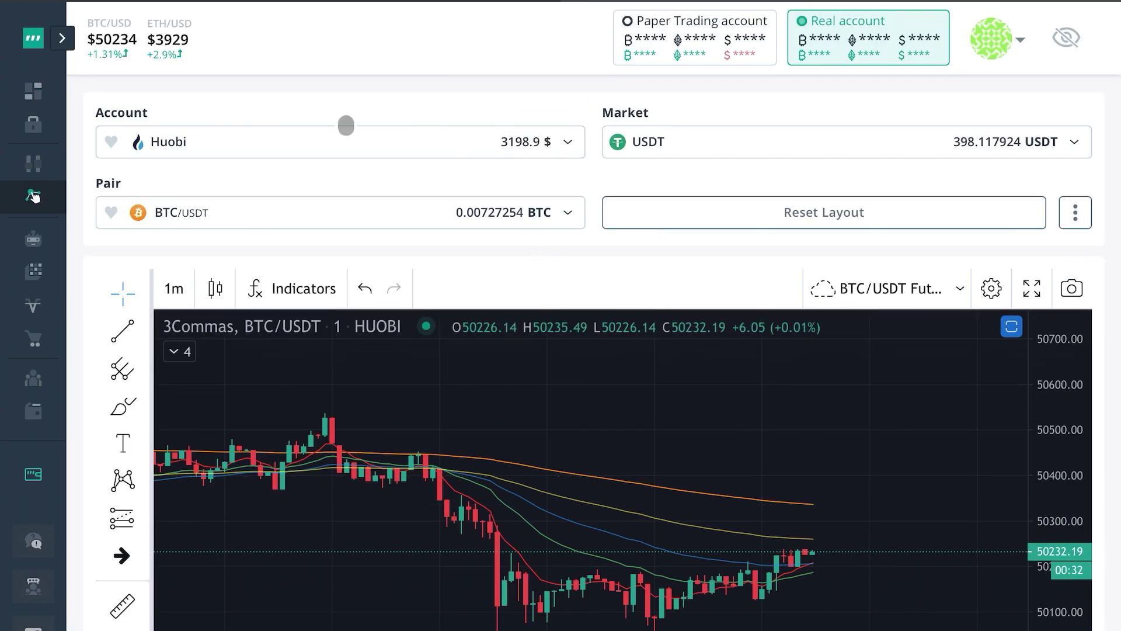
click(264, 138)
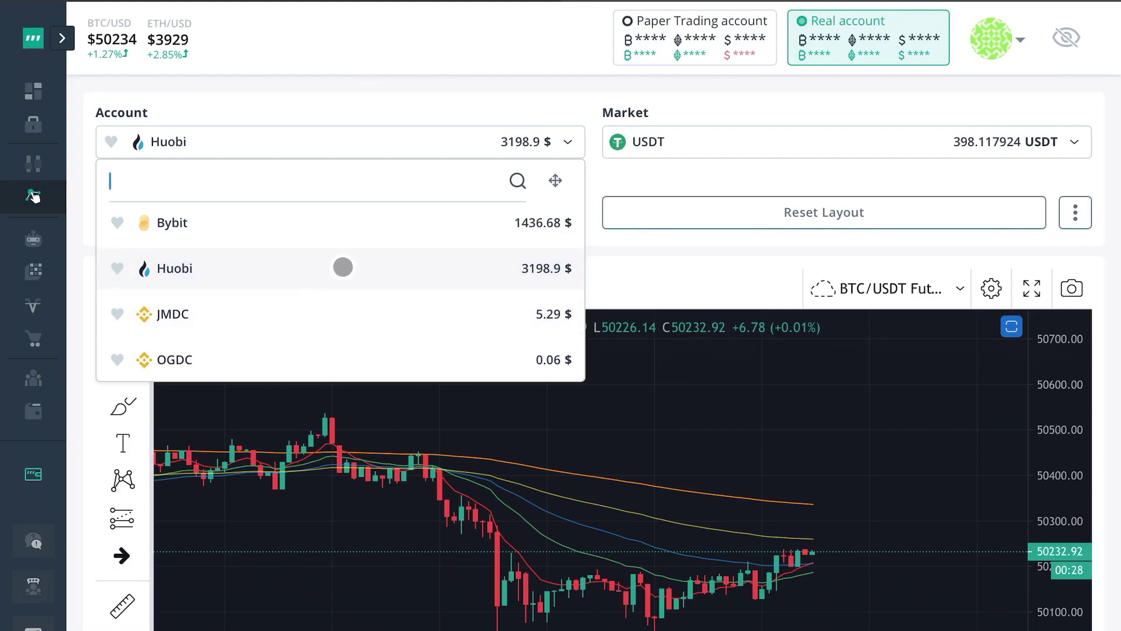
click(201, 271)
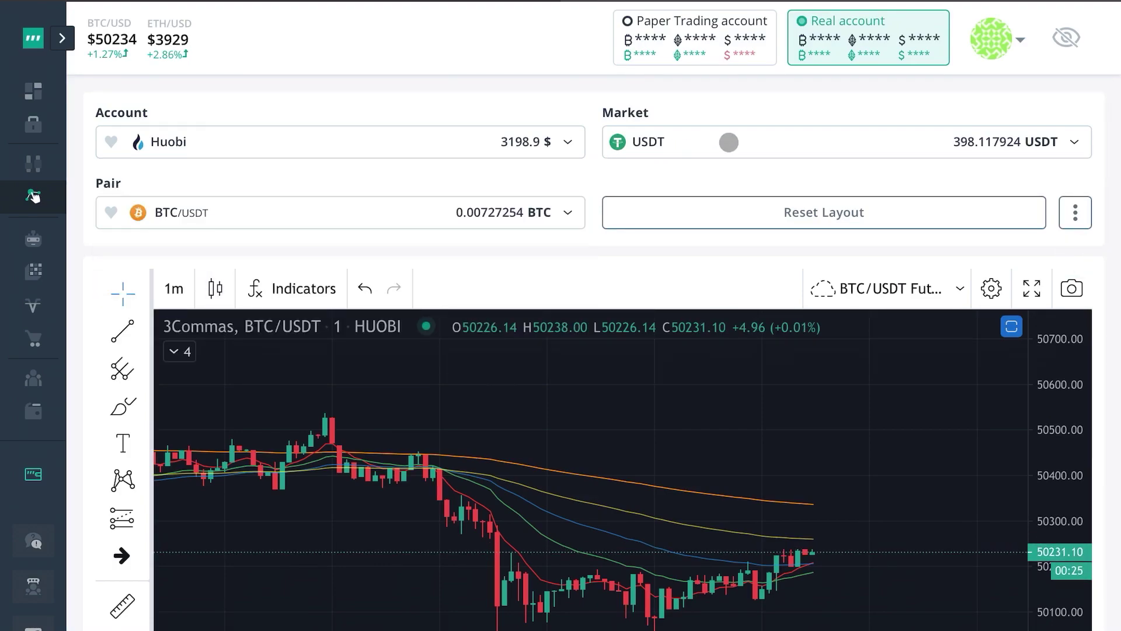
click(666, 144)
scroll(678, 292, down, 1)
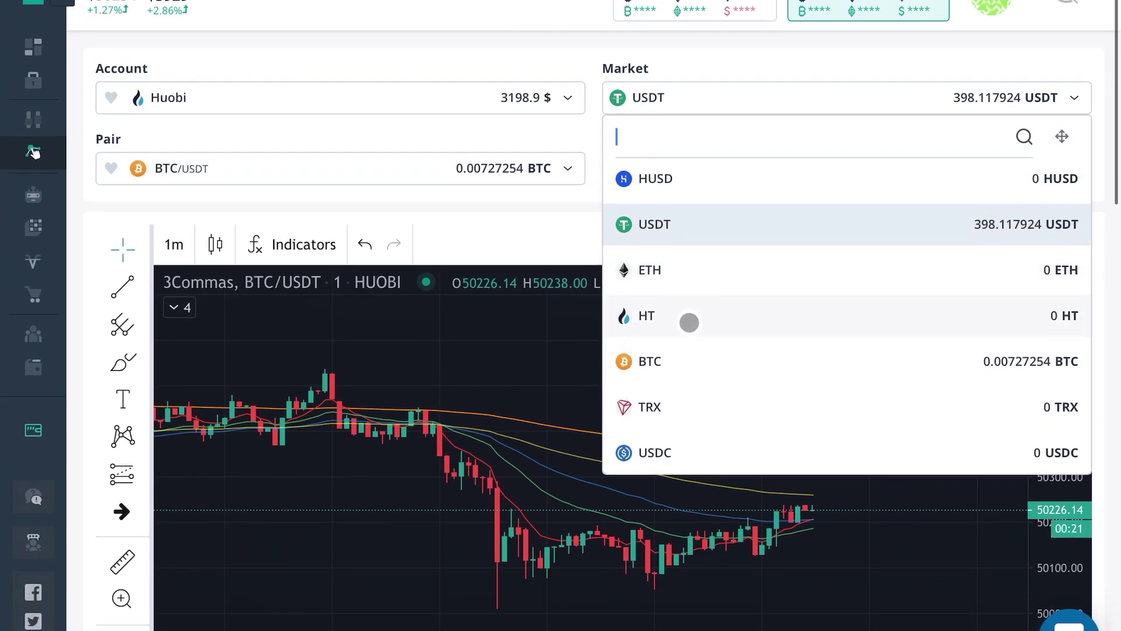
scroll(682, 319, up, 1)
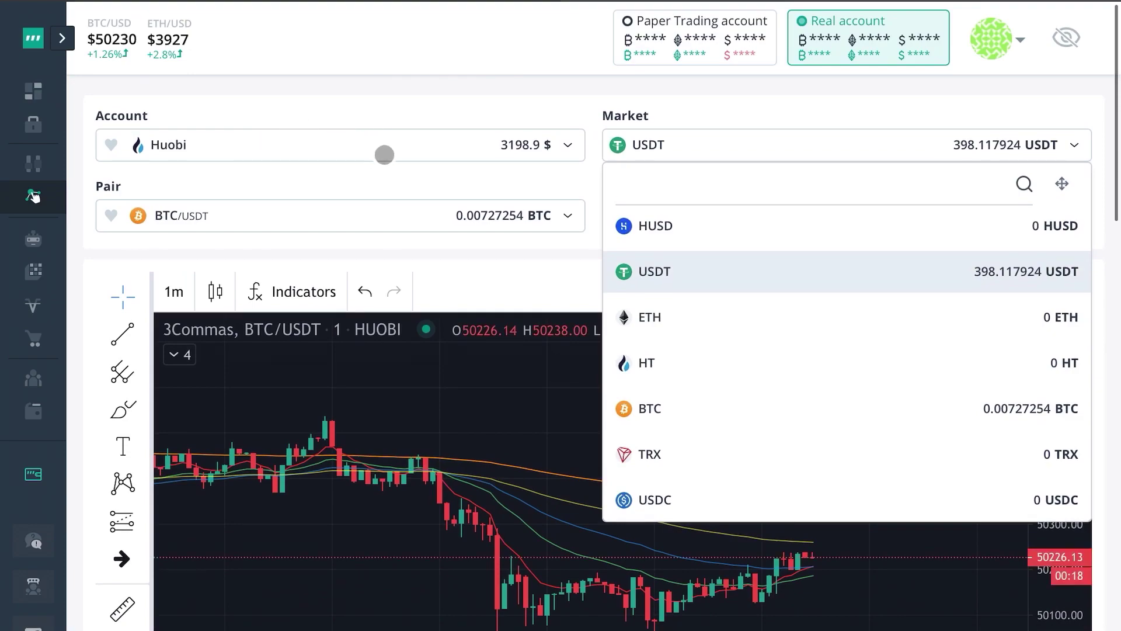
click(691, 270)
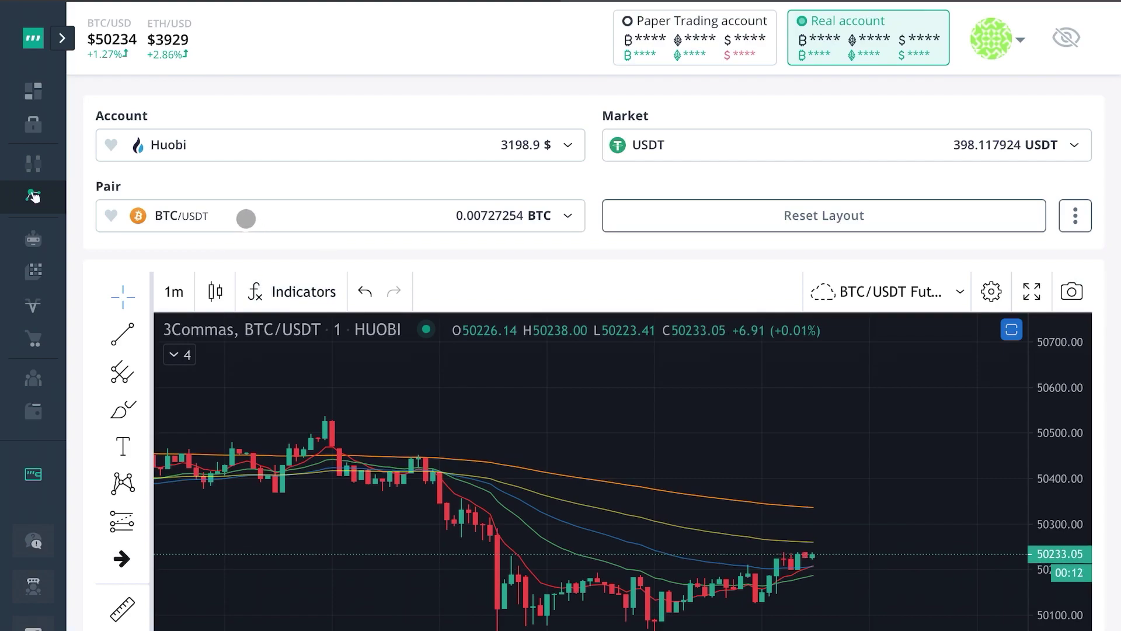
Step: Search 'ltc' in the pair list and select LTC/USDT
click(245, 218)
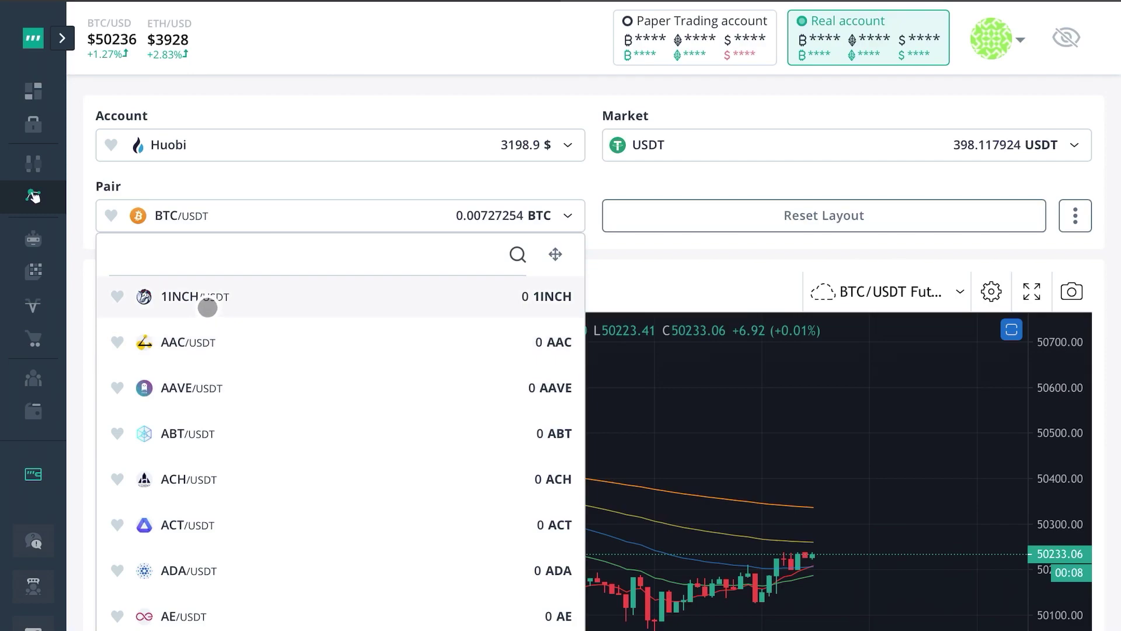
text(ltc)
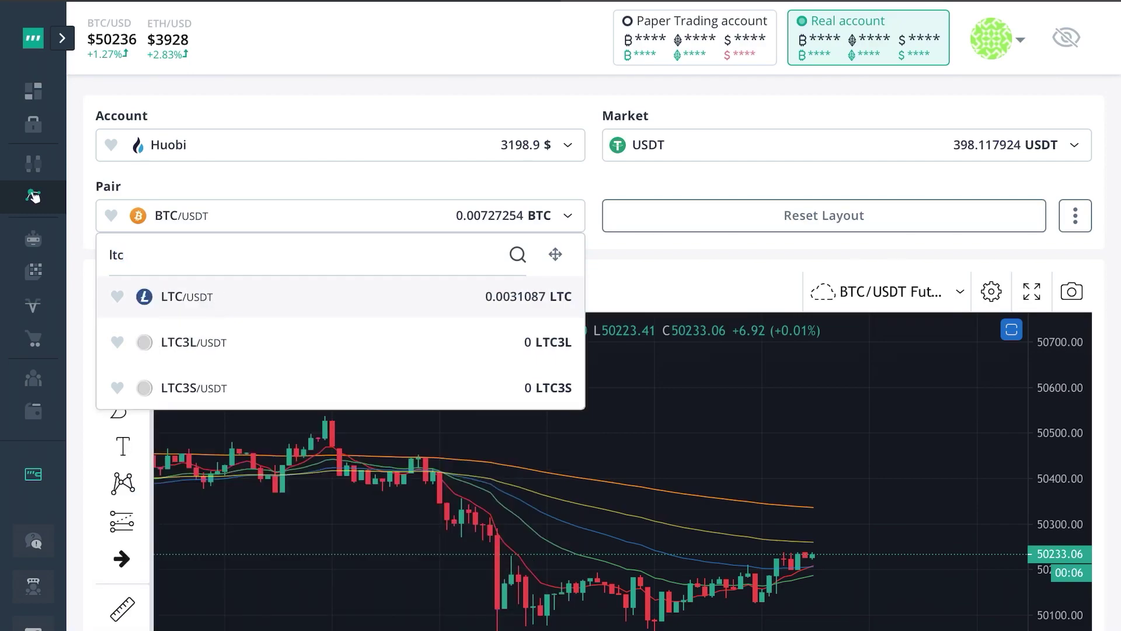
click(184, 297)
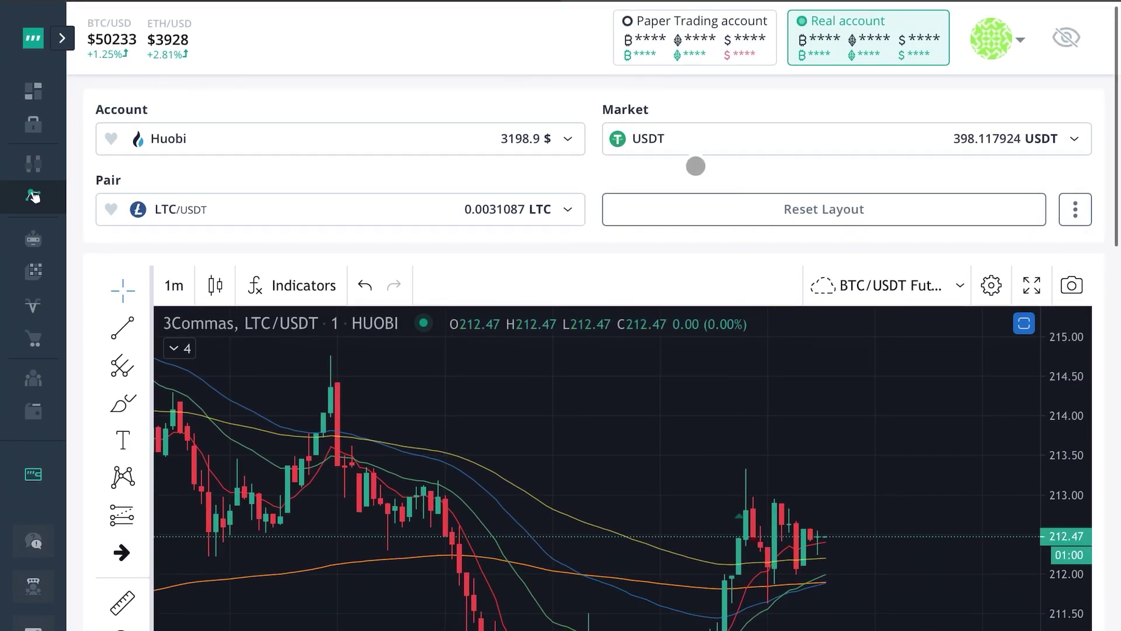
scroll(695, 165, down, 1)
scroll(800, 183, down, 4)
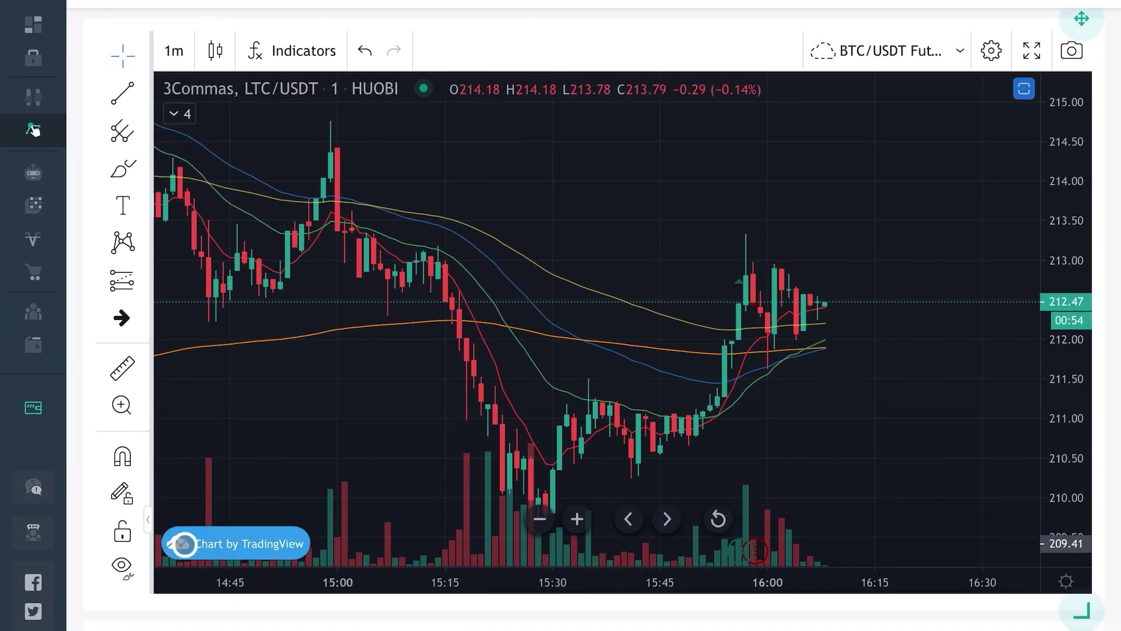
Step: Draw a descending trend line from the 15:00 candle high past the 16:00 peak
click(121, 104)
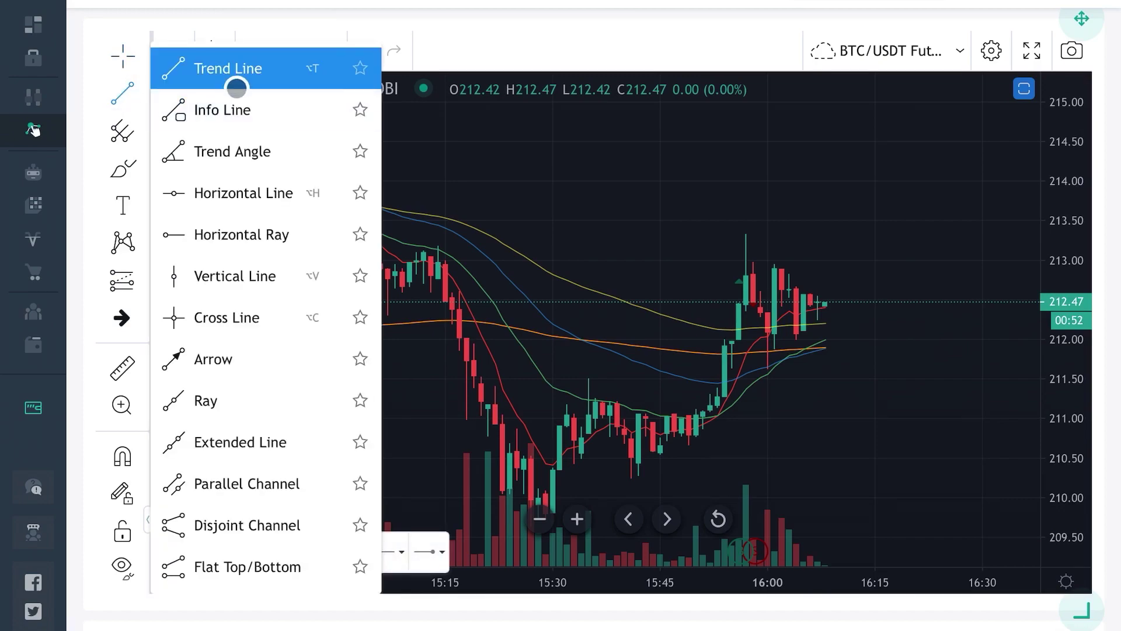
click(235, 88)
click(331, 118)
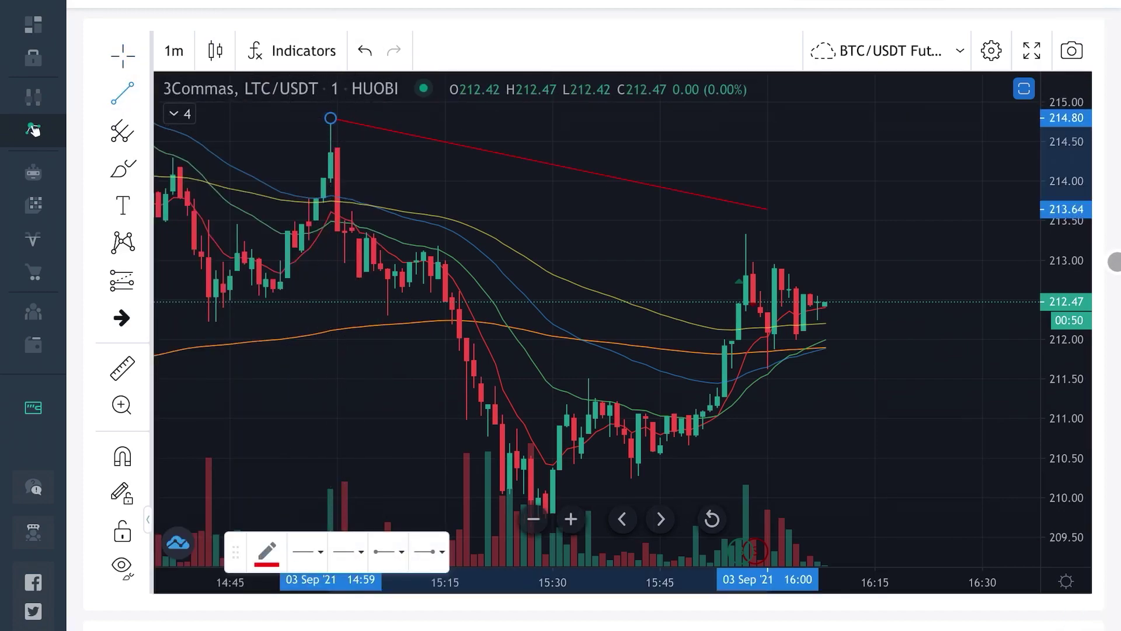
click(905, 277)
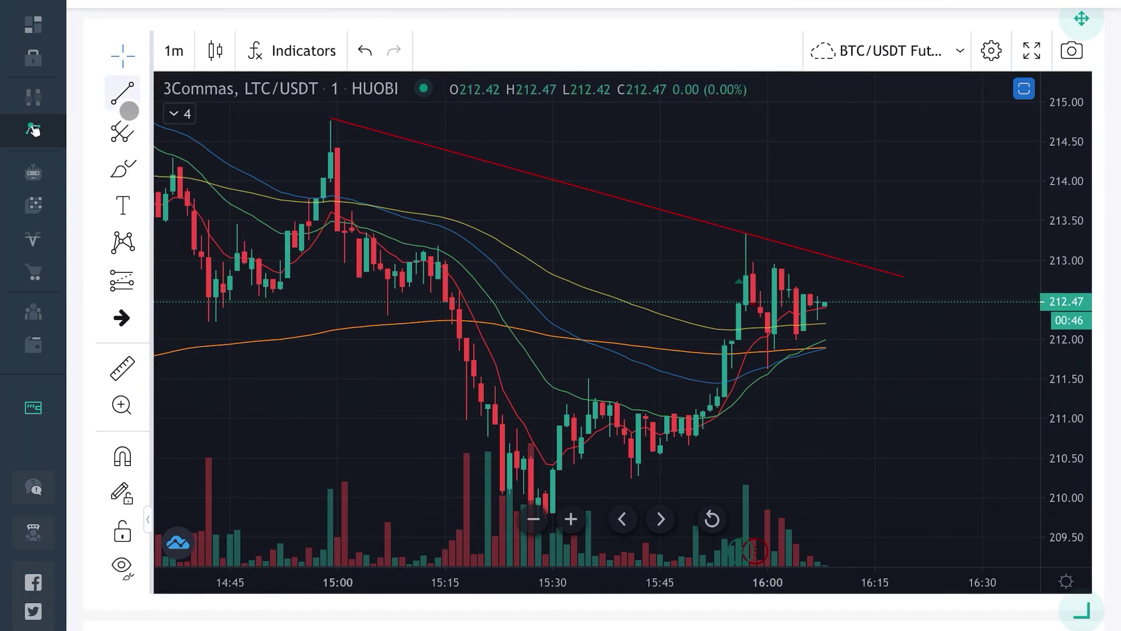
Step: Draw a rising trend line from the 15:26 low beneath the recent candles
click(122, 97)
click(203, 70)
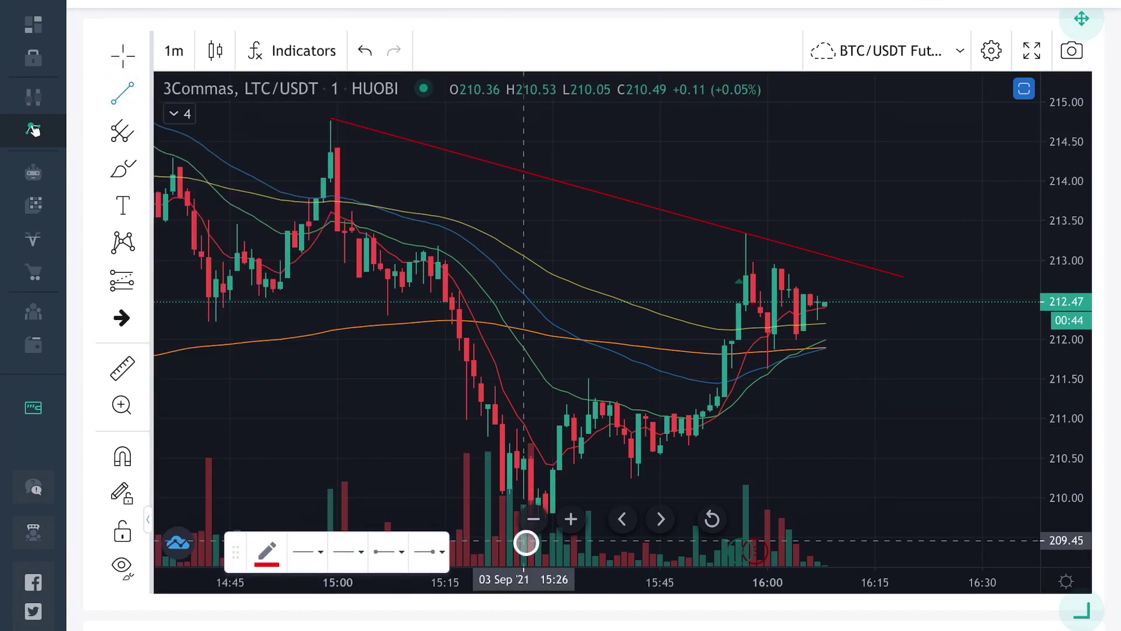
click(524, 541)
click(981, 297)
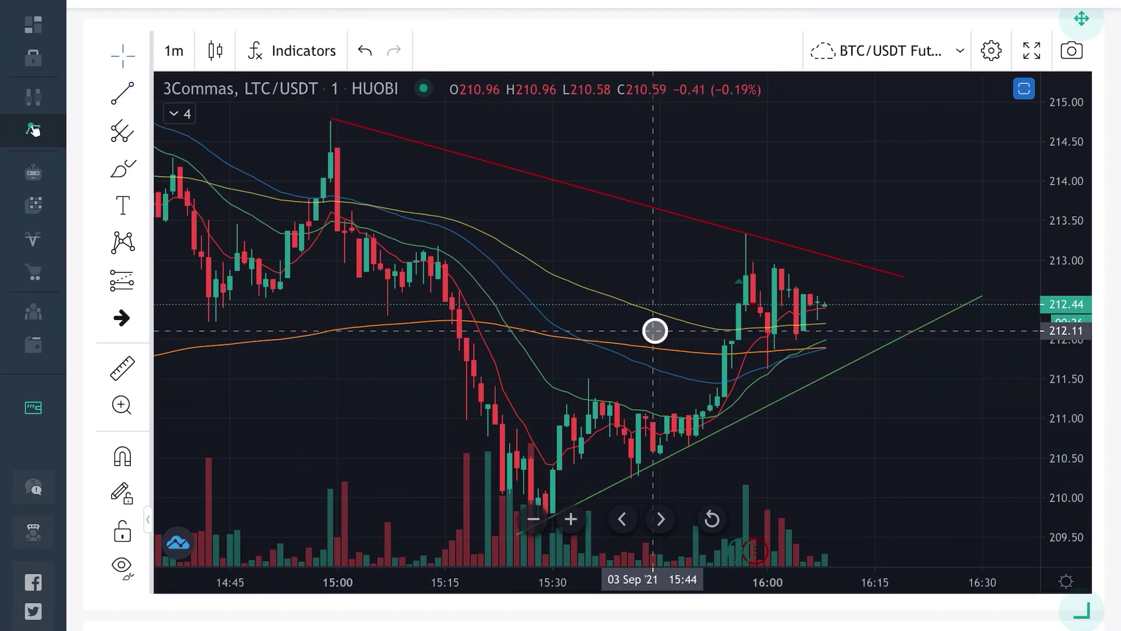
scroll(453, 208, down, 3)
scroll(532, 274, down, 5)
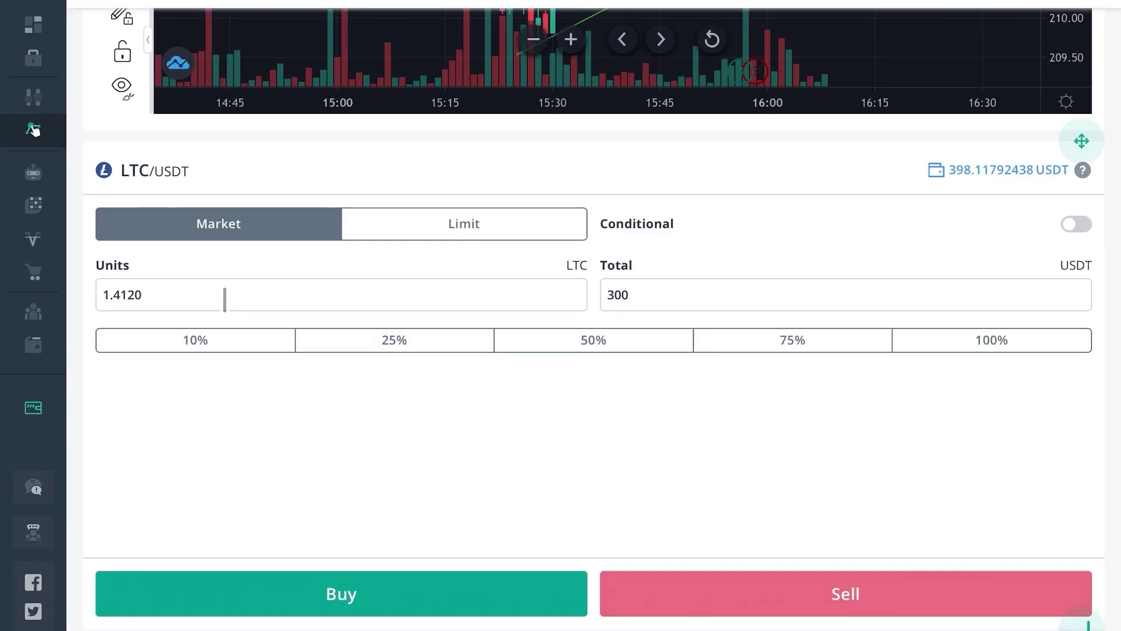
Step: Review the two LTC/USDT trades, then list the conditional 1.1 LTC buy at trigger 207.25
scroll(306, 333, down, 1)
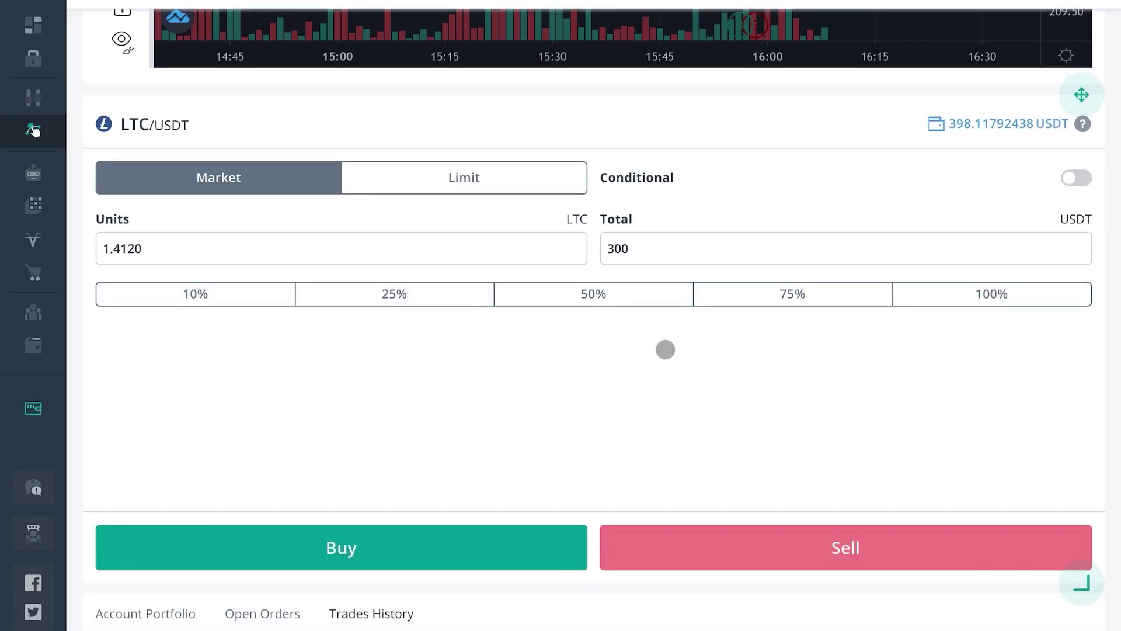
scroll(680, 384, down, 5)
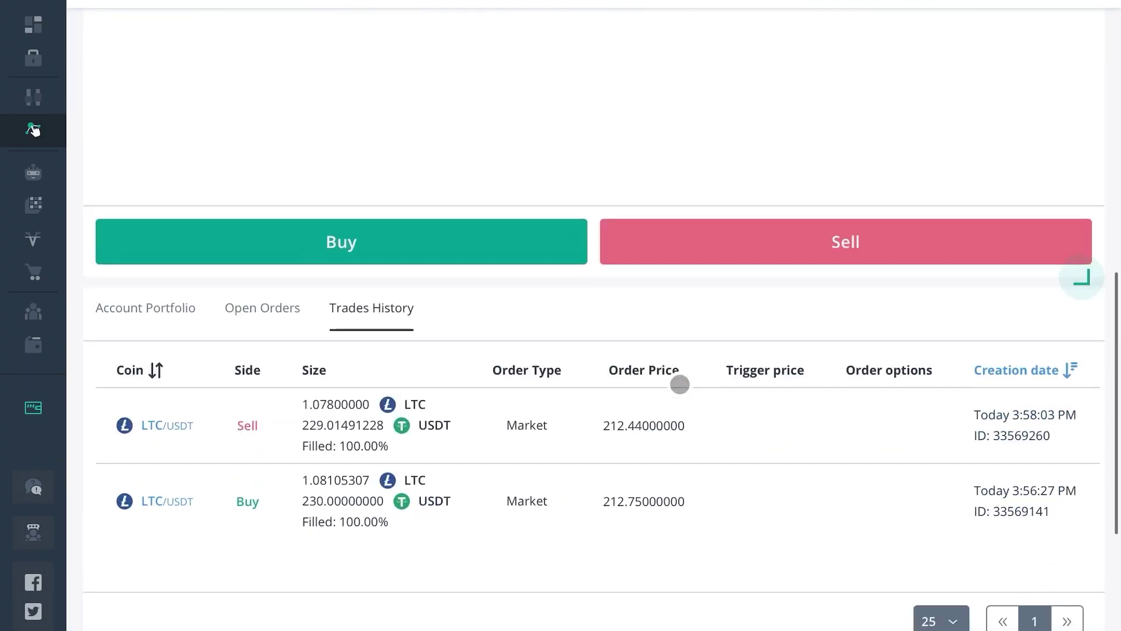
scroll(642, 383, down, 2)
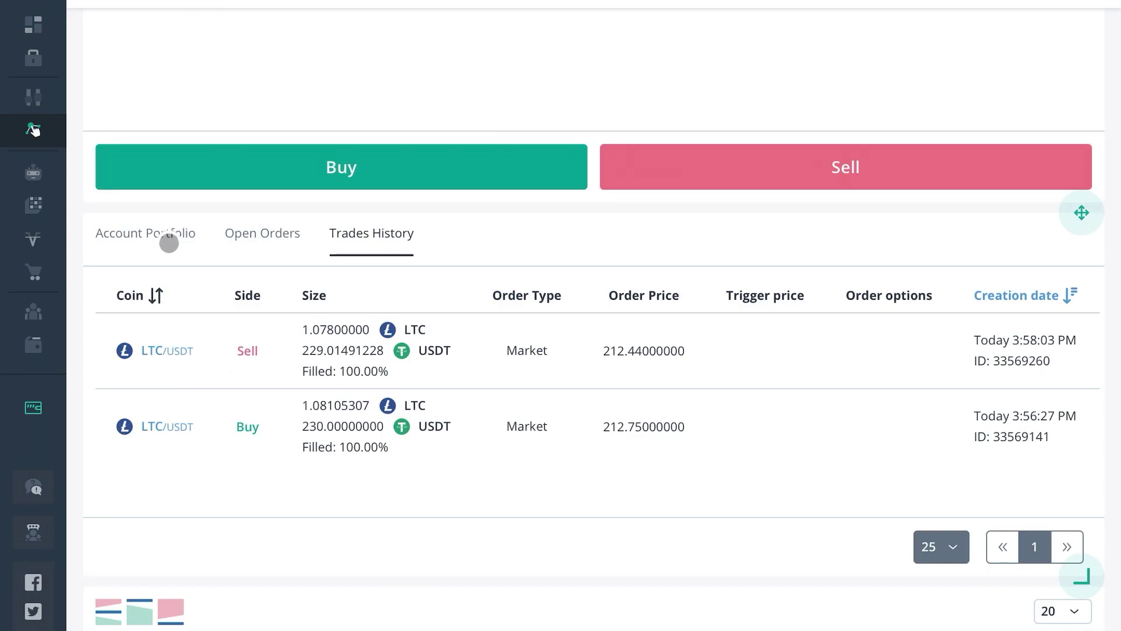
click(270, 232)
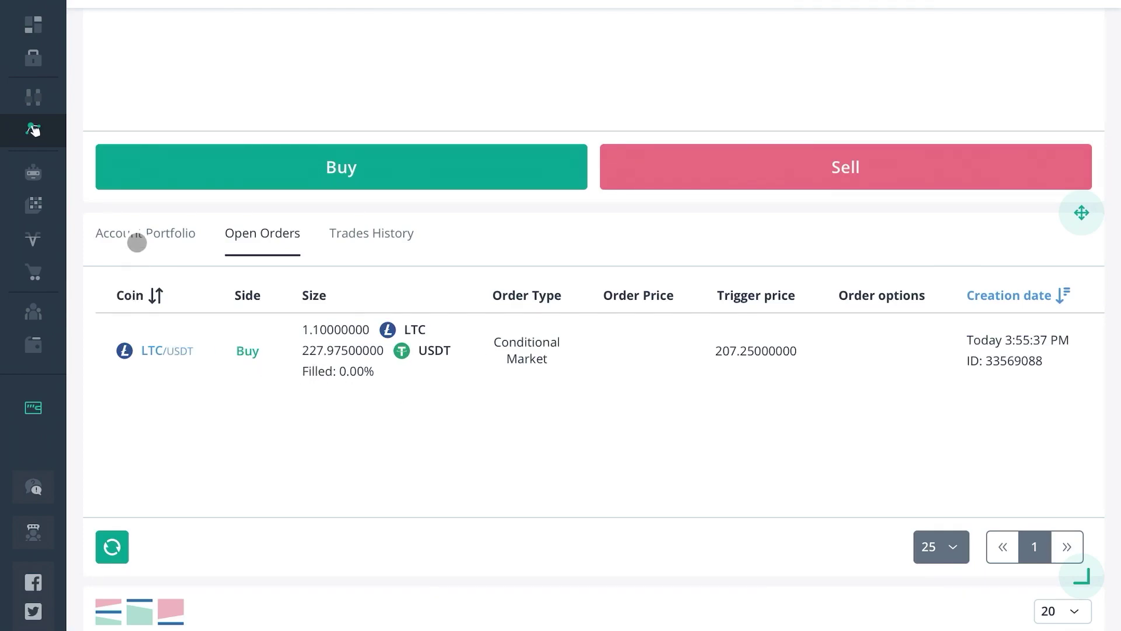
Step: Show portfolio balances (398.11792439 USDT, 0.00310871 LTC) and scan the order book's asks and bids
click(147, 240)
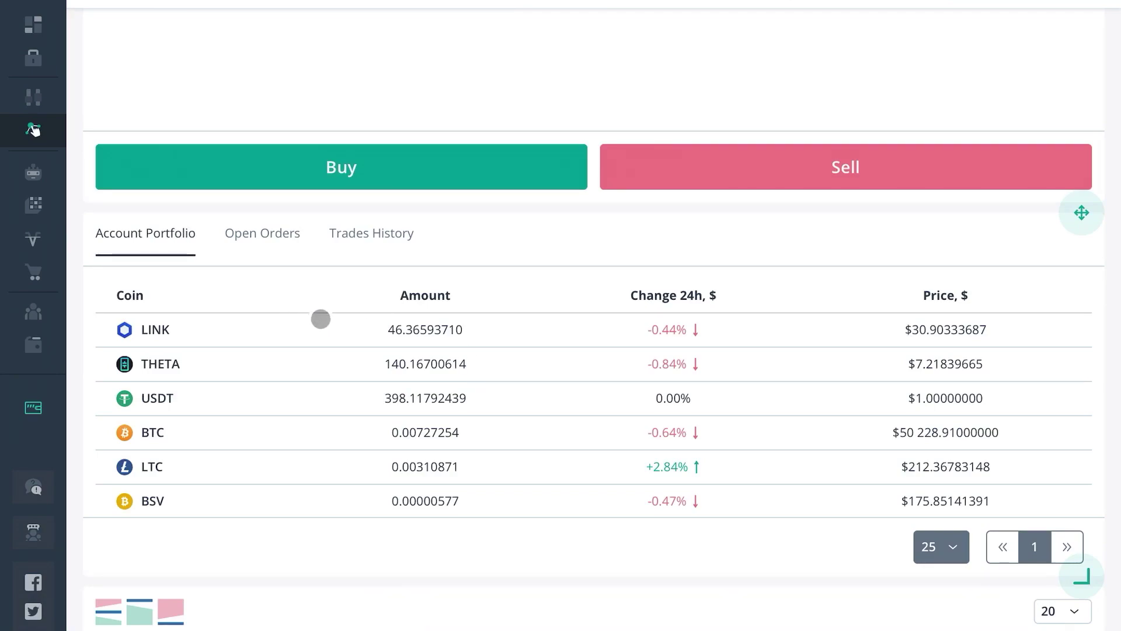
scroll(628, 561, down, 4)
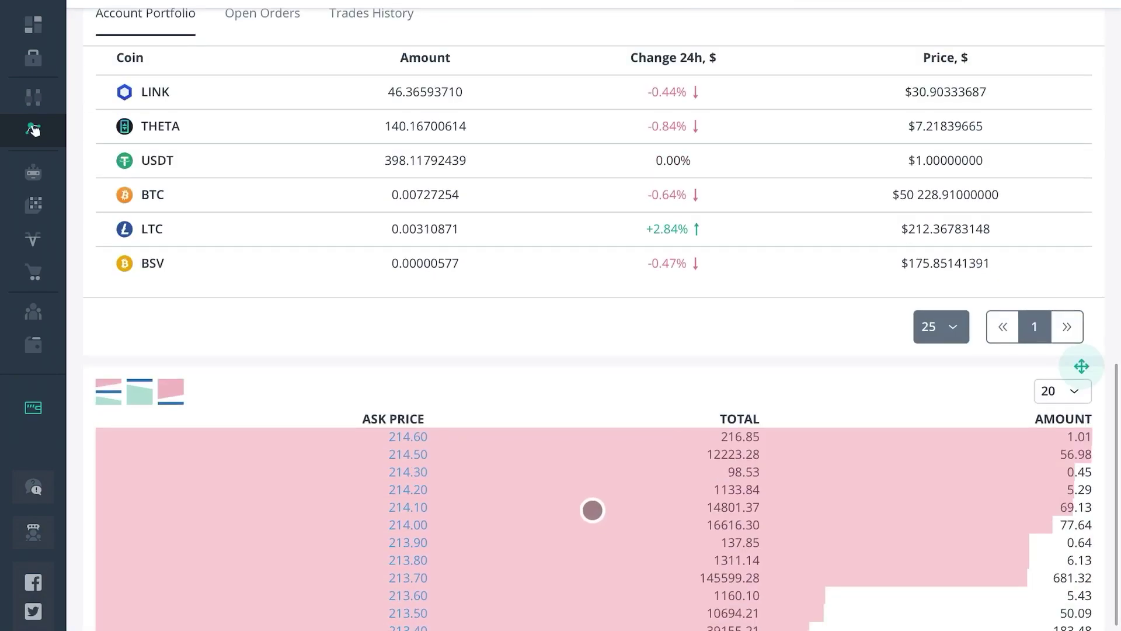
scroll(218, 298, down, 7)
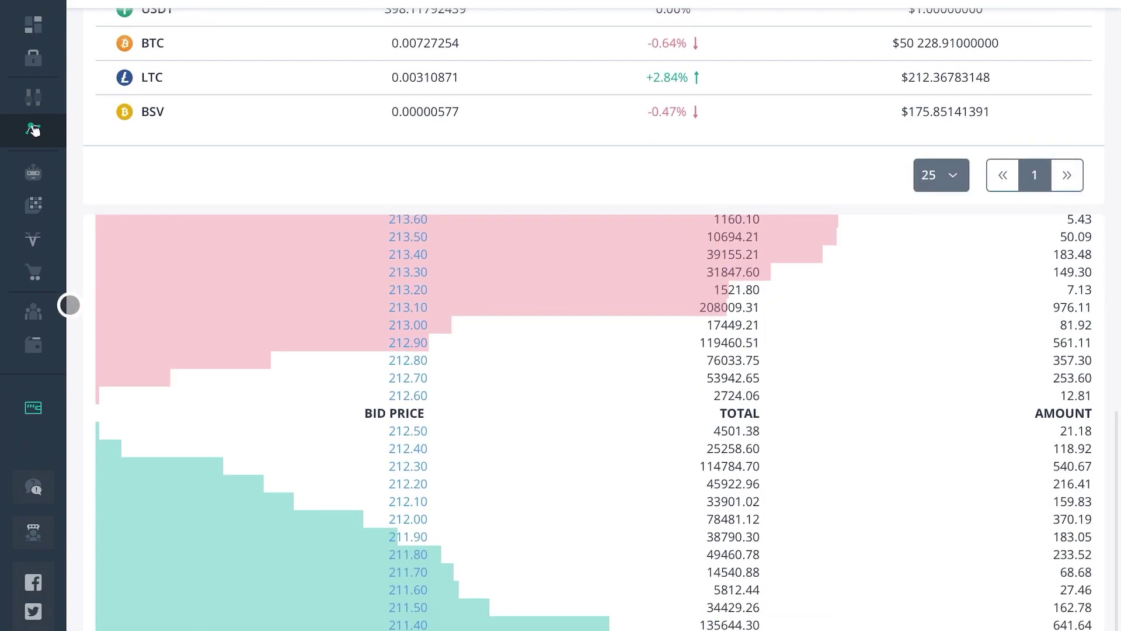
scroll(110, 283, up, 4)
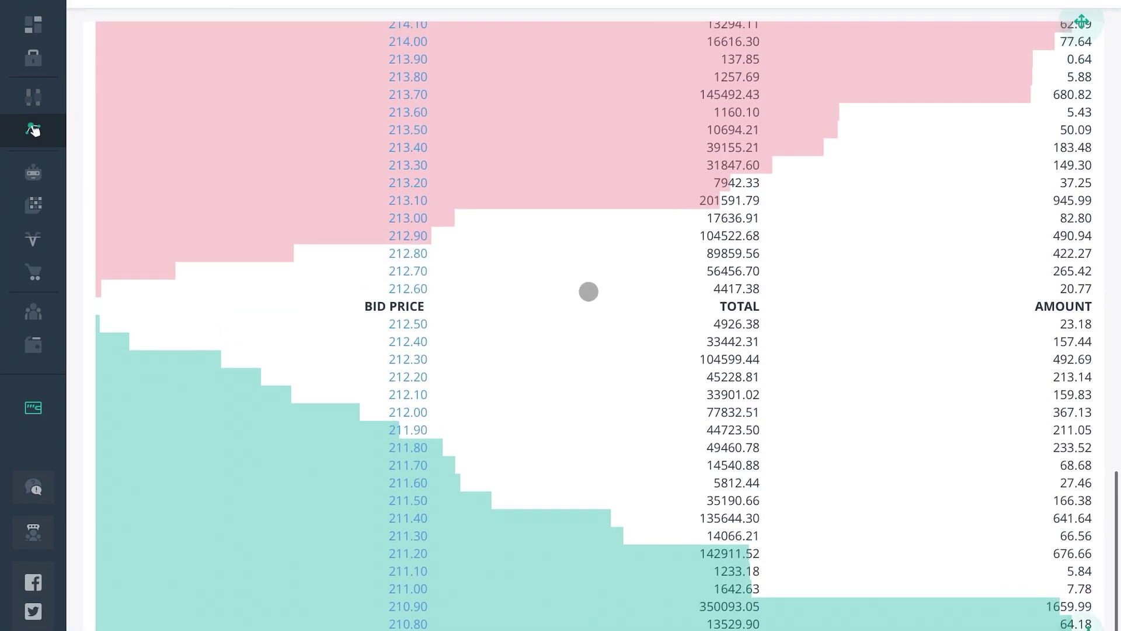
scroll(618, 306, down, 3)
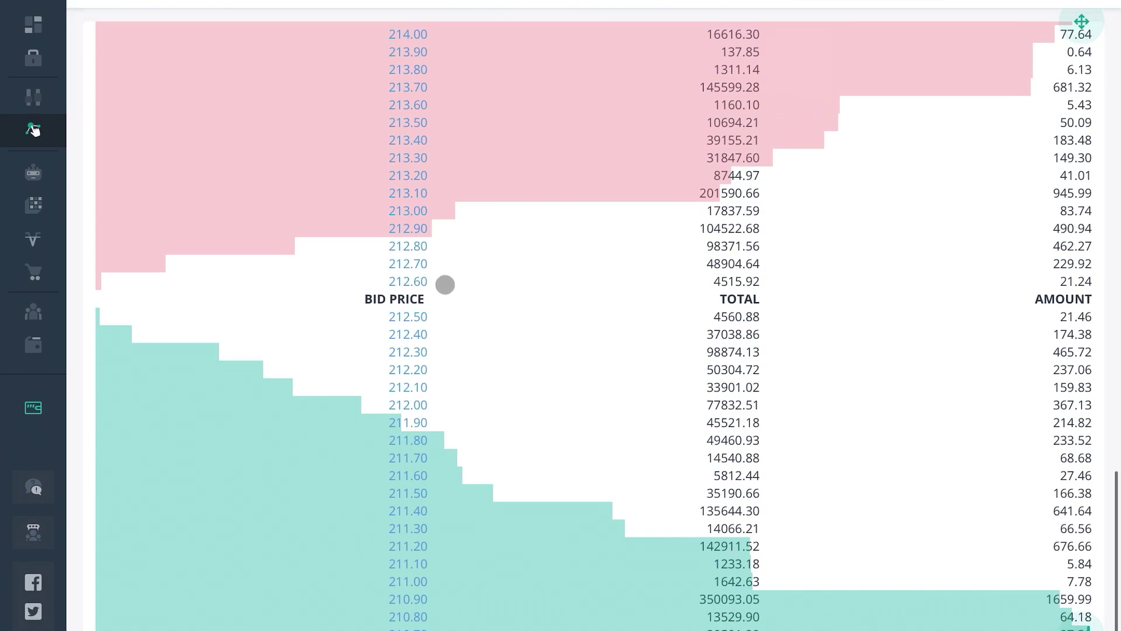
scroll(523, 426, down, 2)
scroll(905, 461, up, 3)
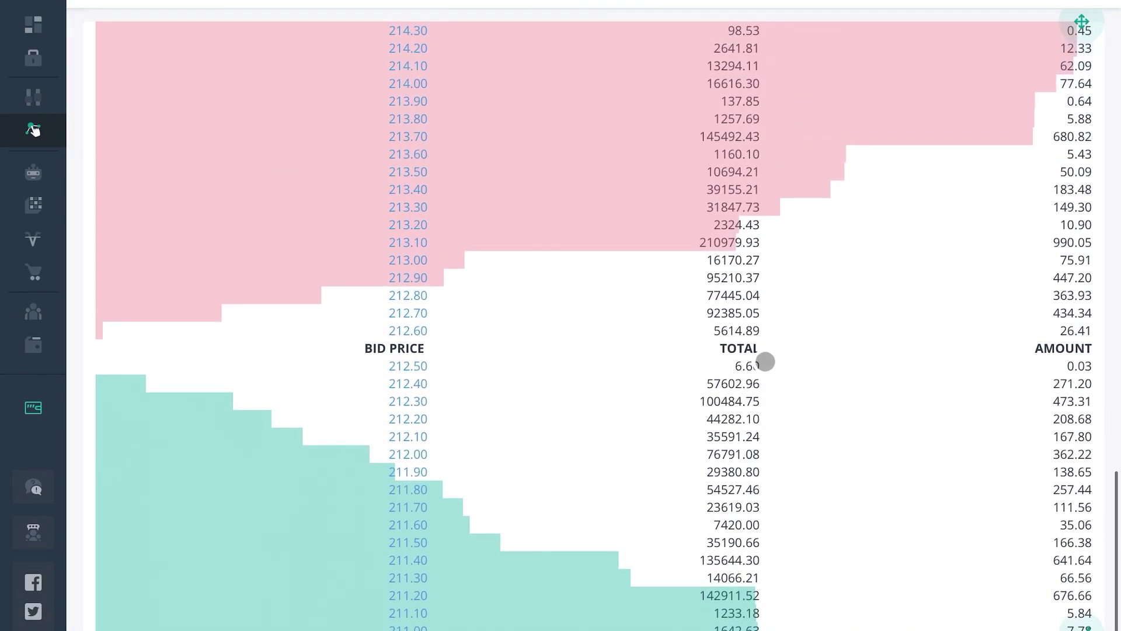
scroll(608, 200, up, 2)
scroll(173, 115, up, 10)
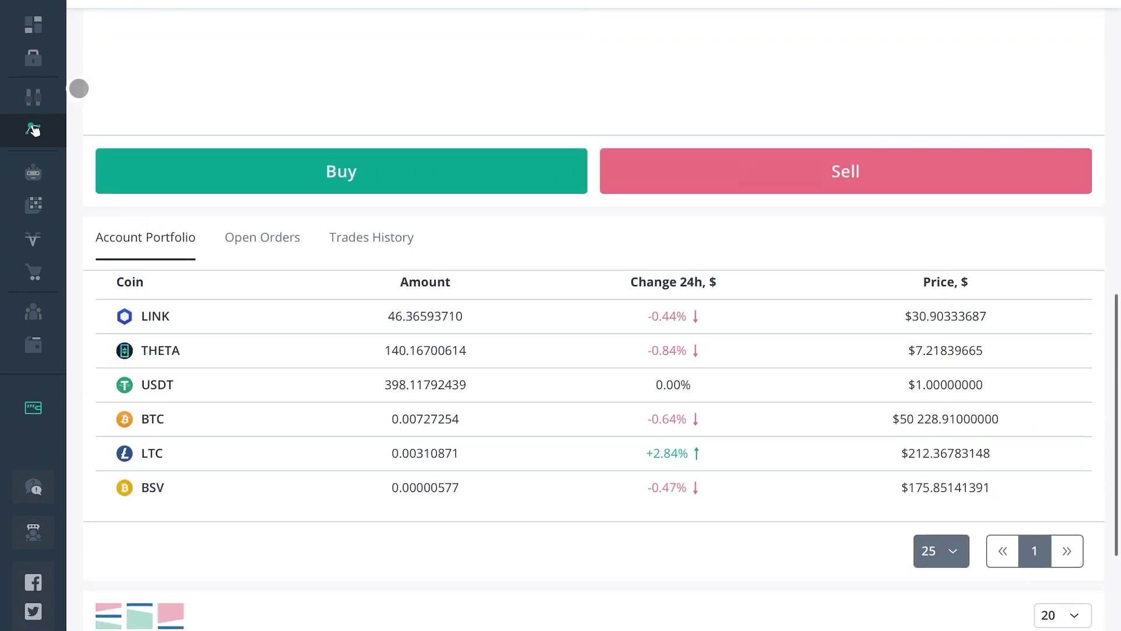
scroll(79, 88, up, 6)
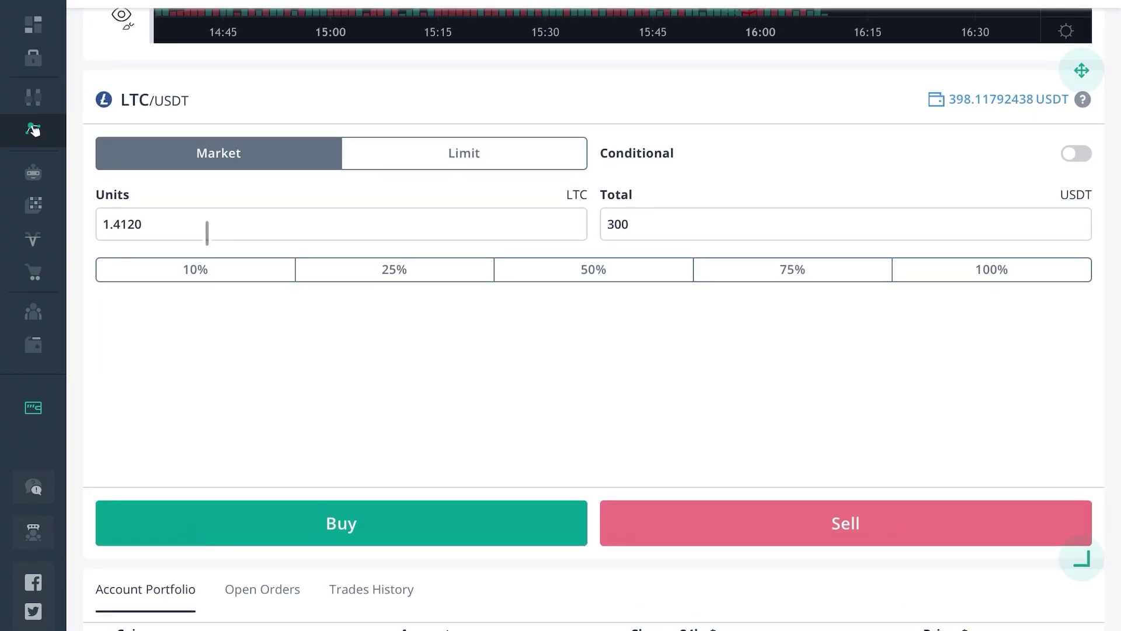
Step: Enter 1 LTC in Units and switch to a Limit order at 212.46 USDT
click(207, 233)
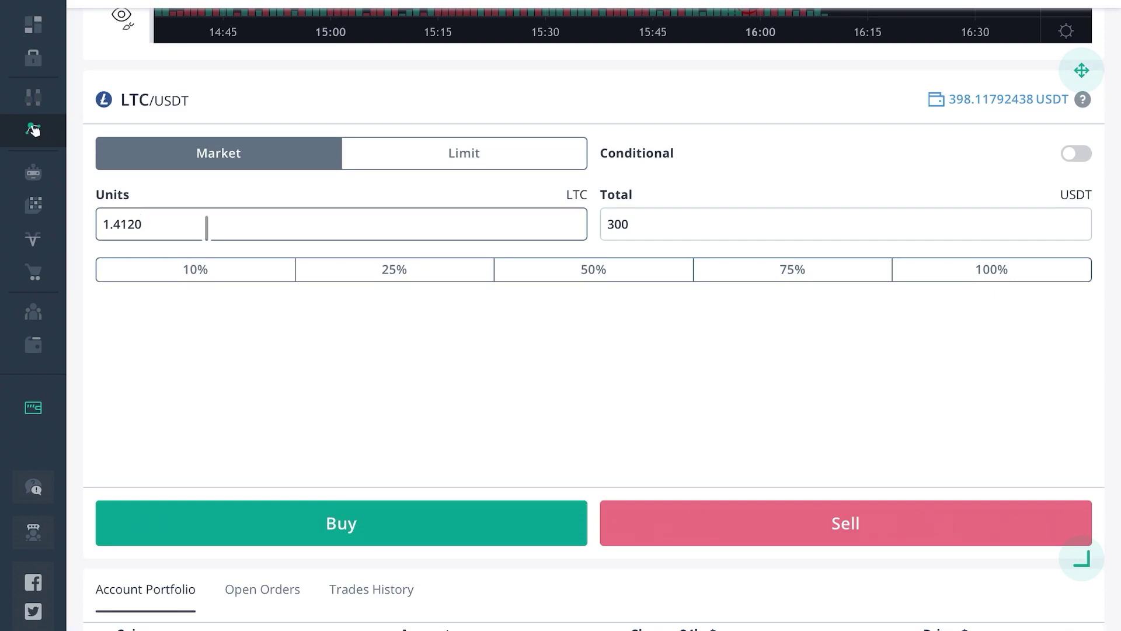
click(220, 158)
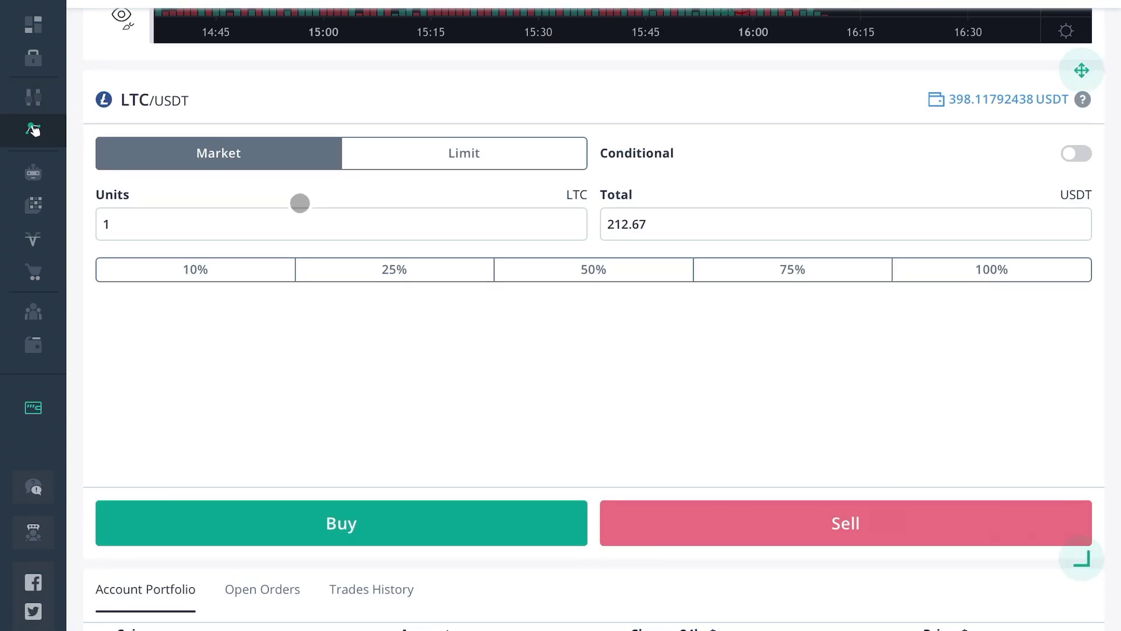
click(446, 151)
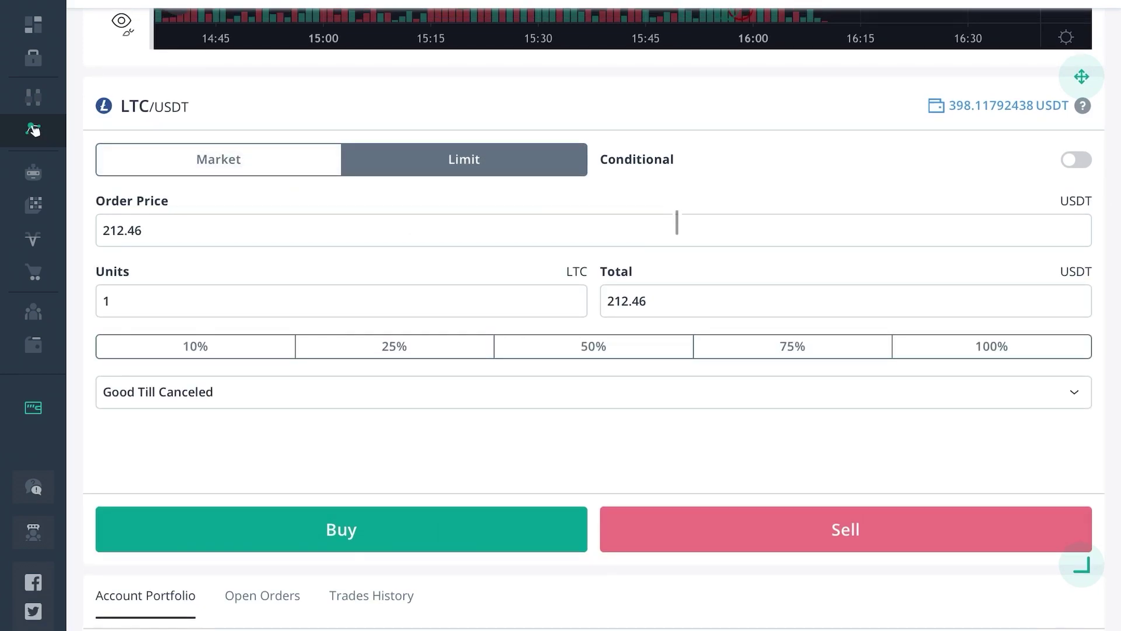
Step: Scroll up to read the green trend line's price level, then back to the order form
scroll(877, 235, up, 5)
scroll(878, 235, up, 1)
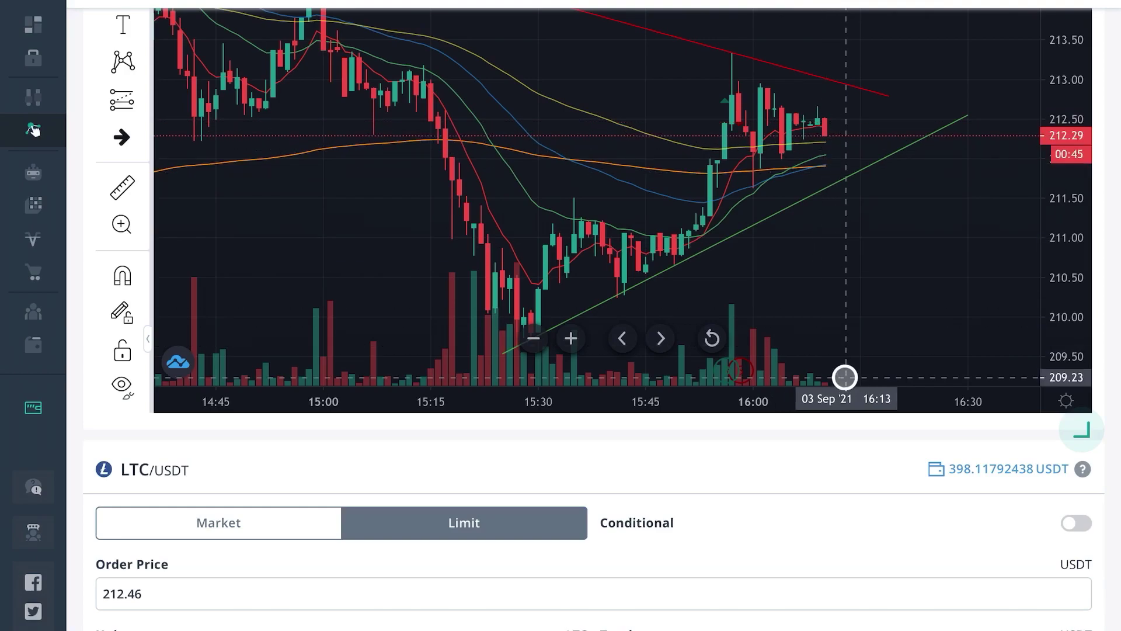
scroll(836, 448, down, 5)
scroll(836, 447, down, 1)
scroll(837, 447, up, 7)
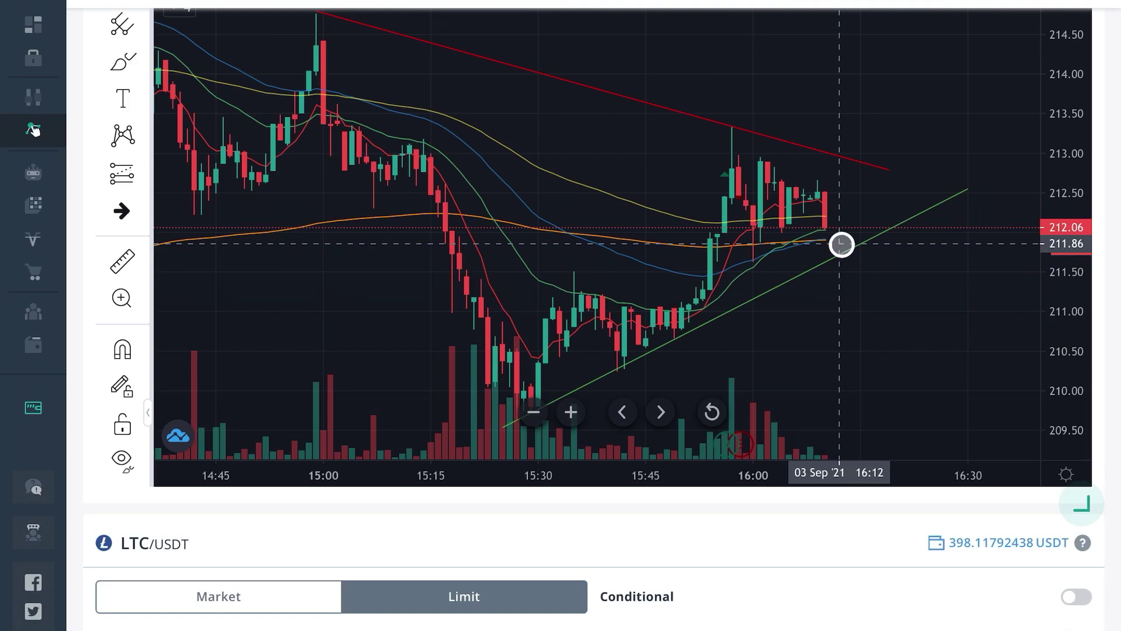
scroll(817, 514, down, 9)
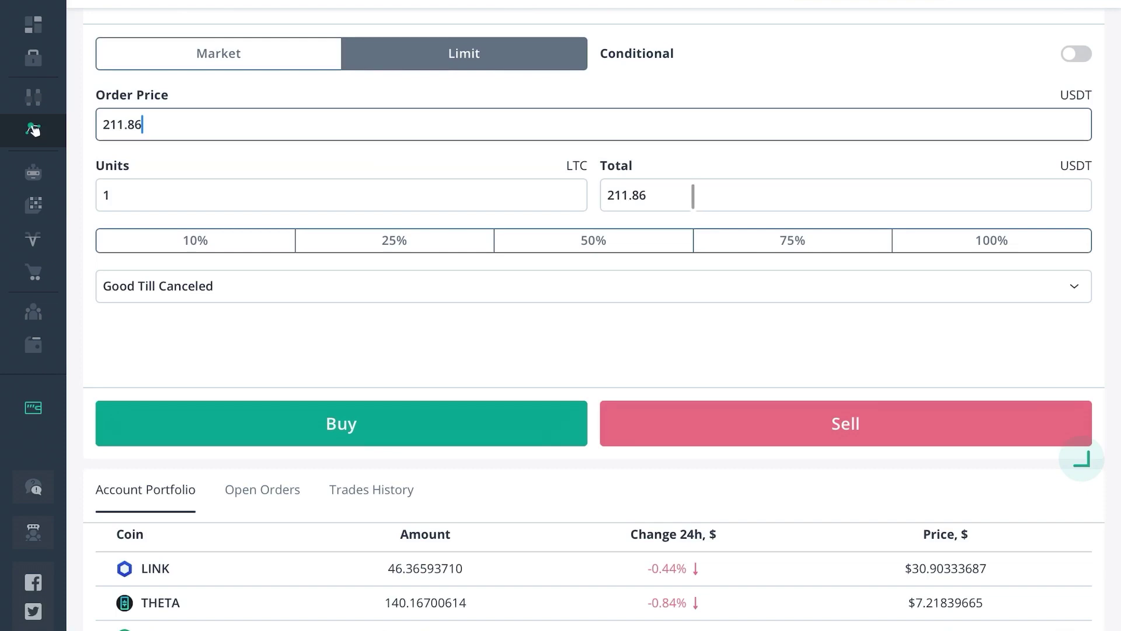
Step: Try 1.1 and 2 LTC in Units, then size the order at 50% (0.9396 LTC)
scroll(652, 195, up, 3)
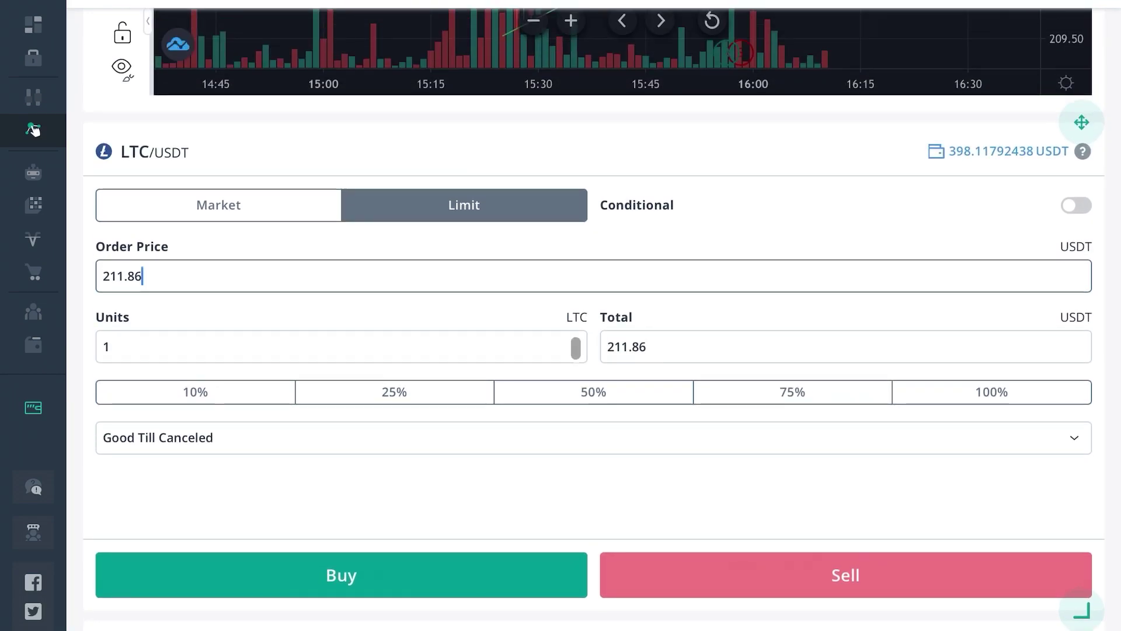
click(319, 346)
text(.)
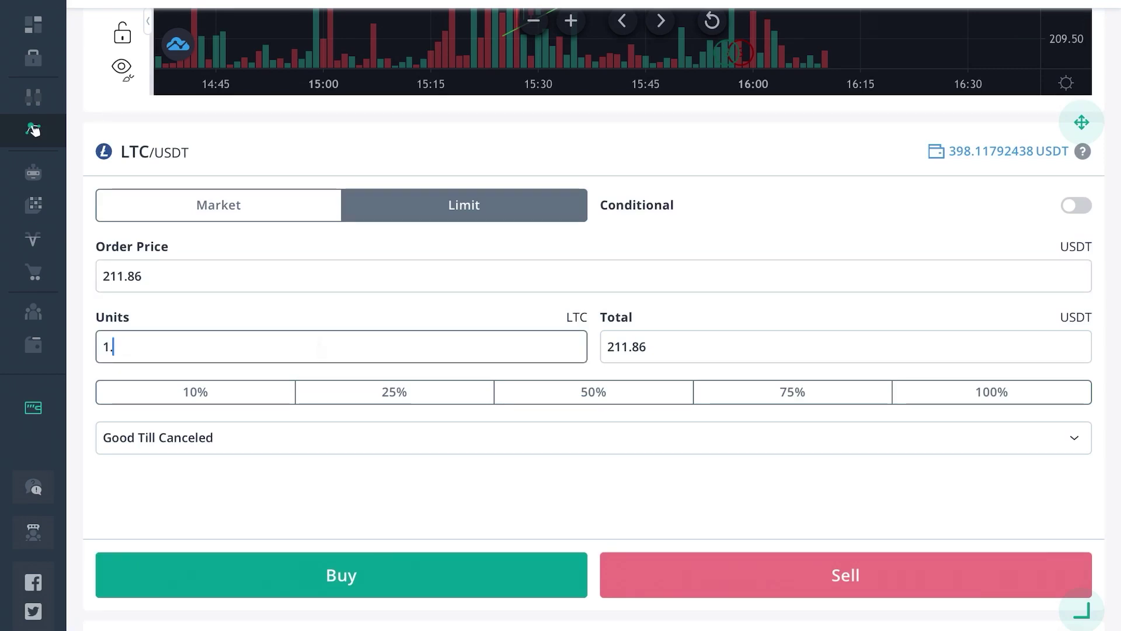
text(1)
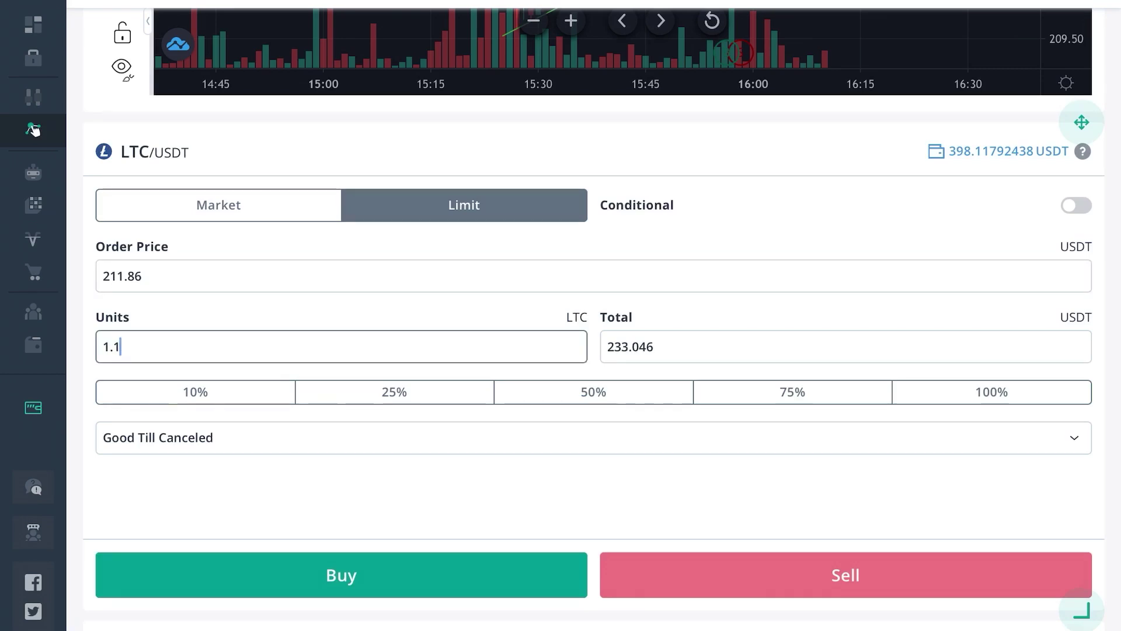
key(BackSpace)
key(BackSpace)
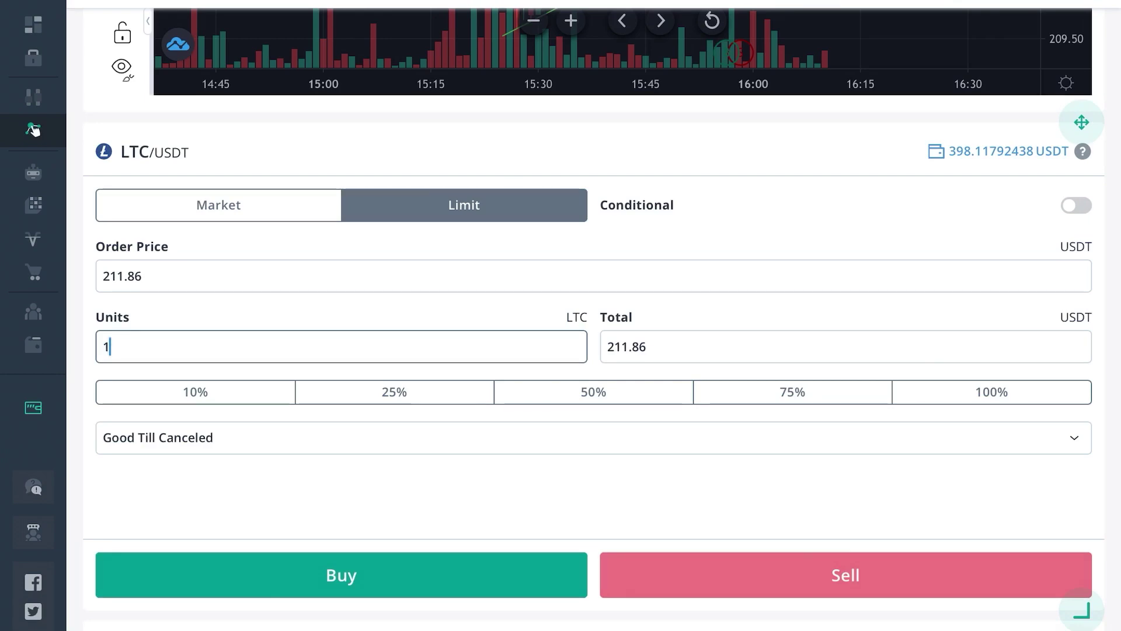
key(BackSpace)
text(2)
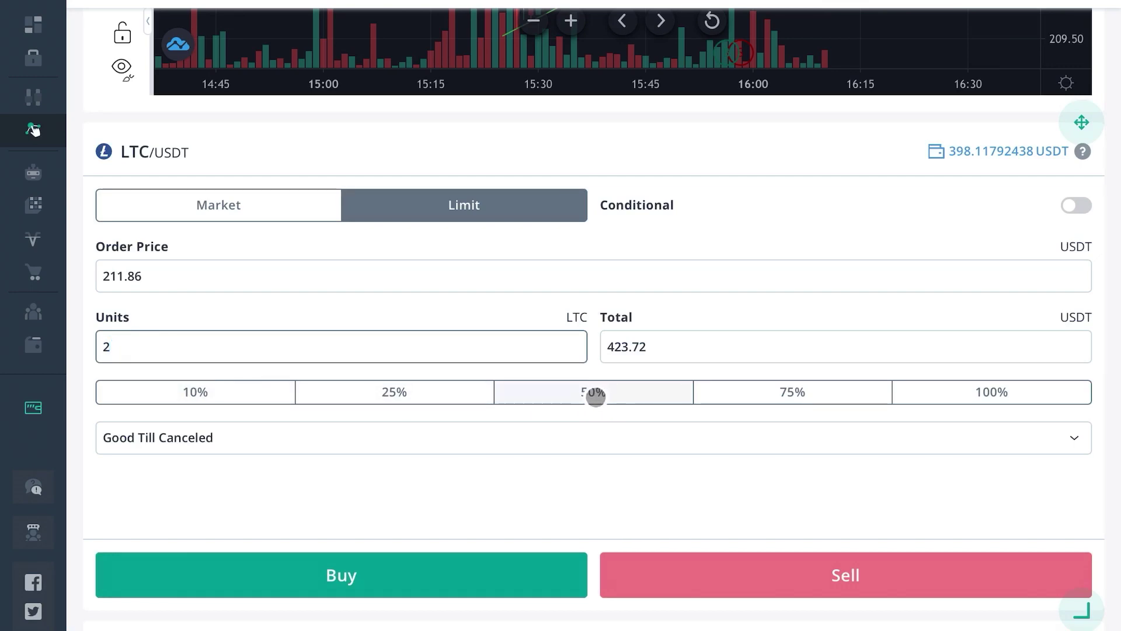
click(595, 397)
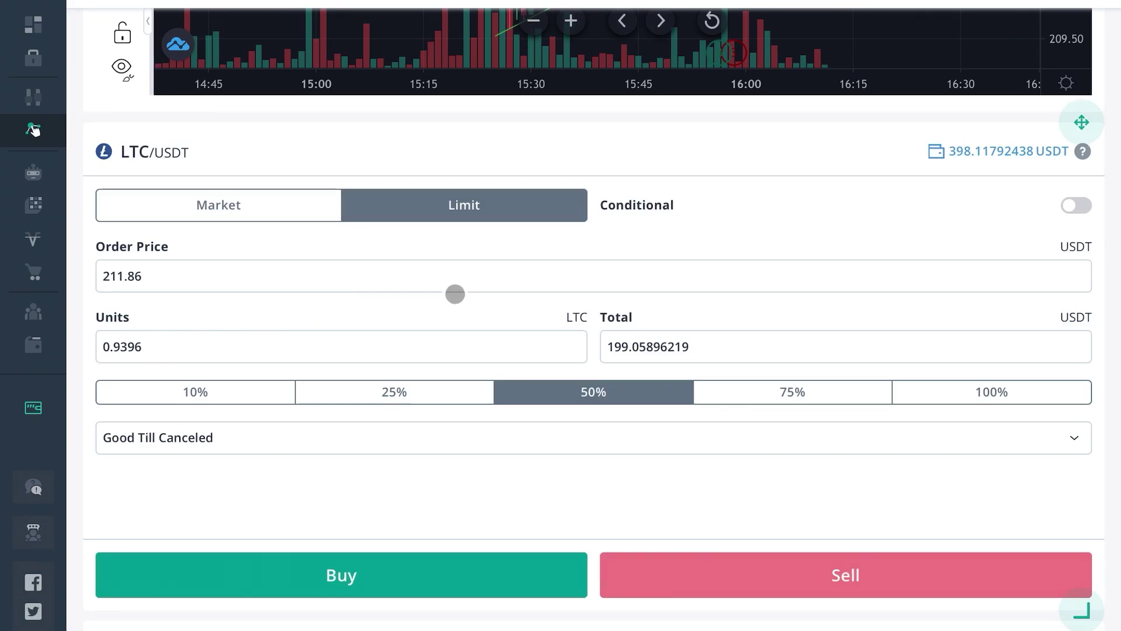
scroll(774, 290, up, 1)
scroll(818, 298, up, 5)
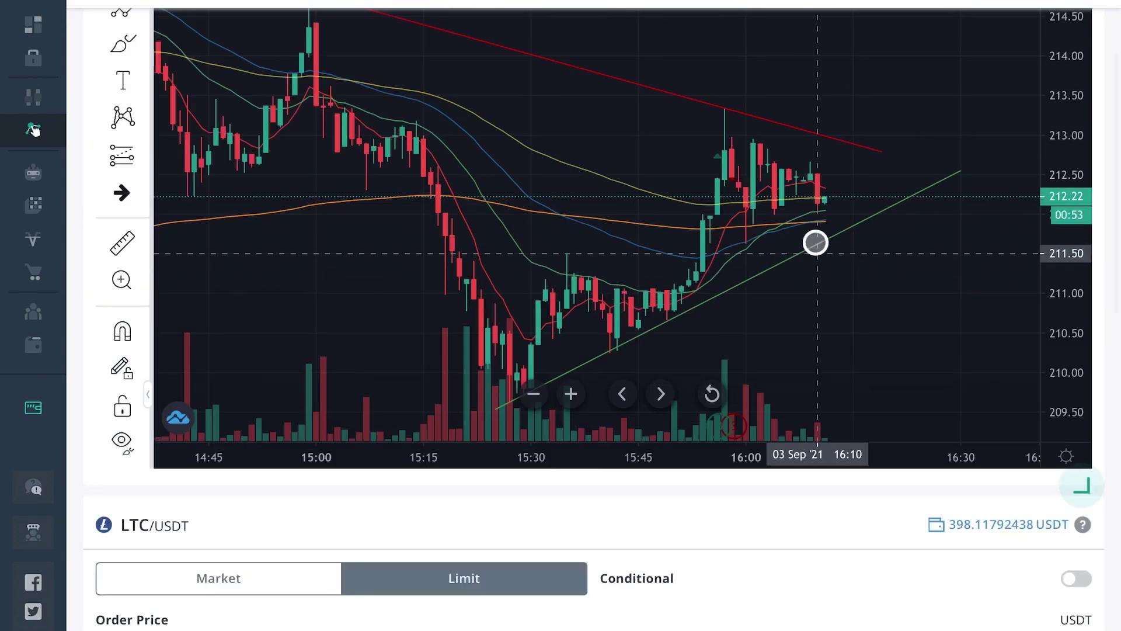
scroll(825, 224, down, 1)
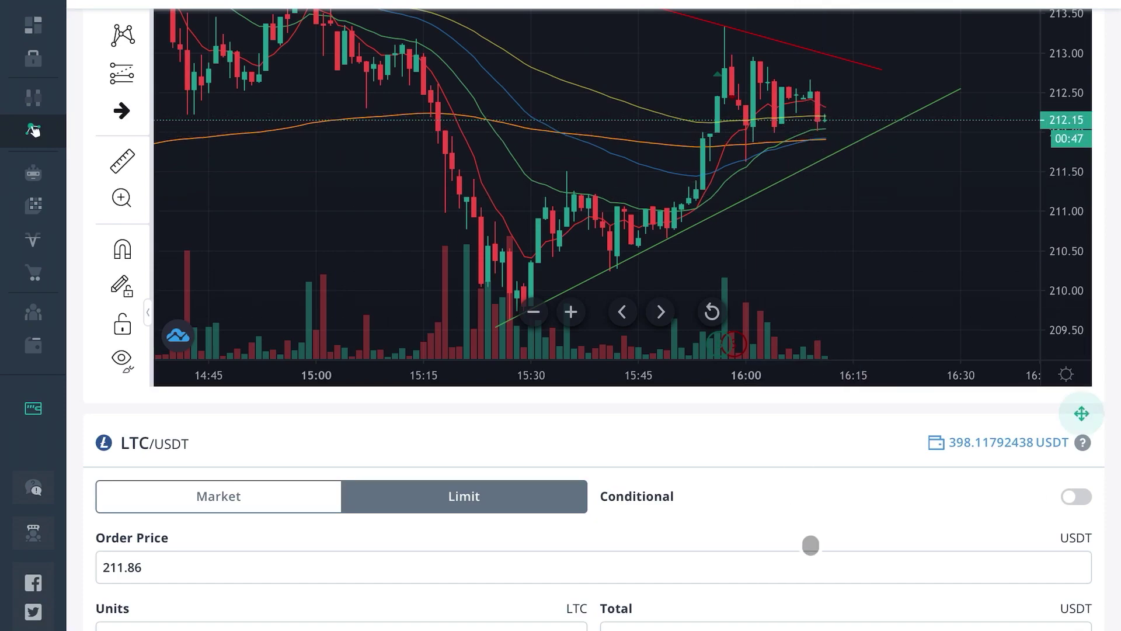
scroll(808, 543, down, 7)
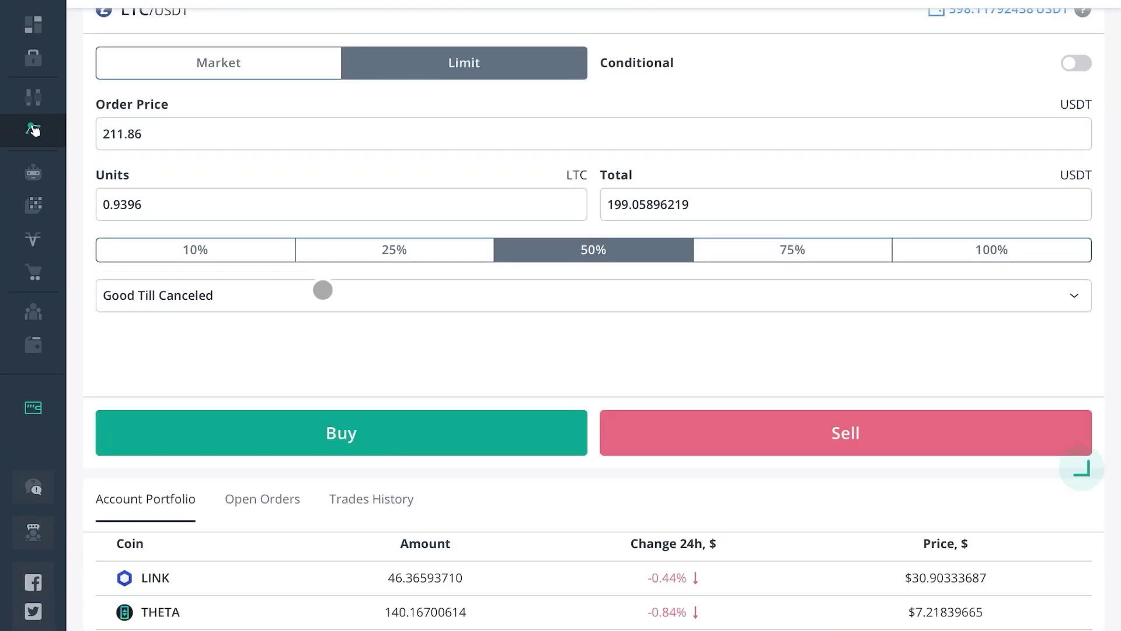
scroll(401, 296, down, 1)
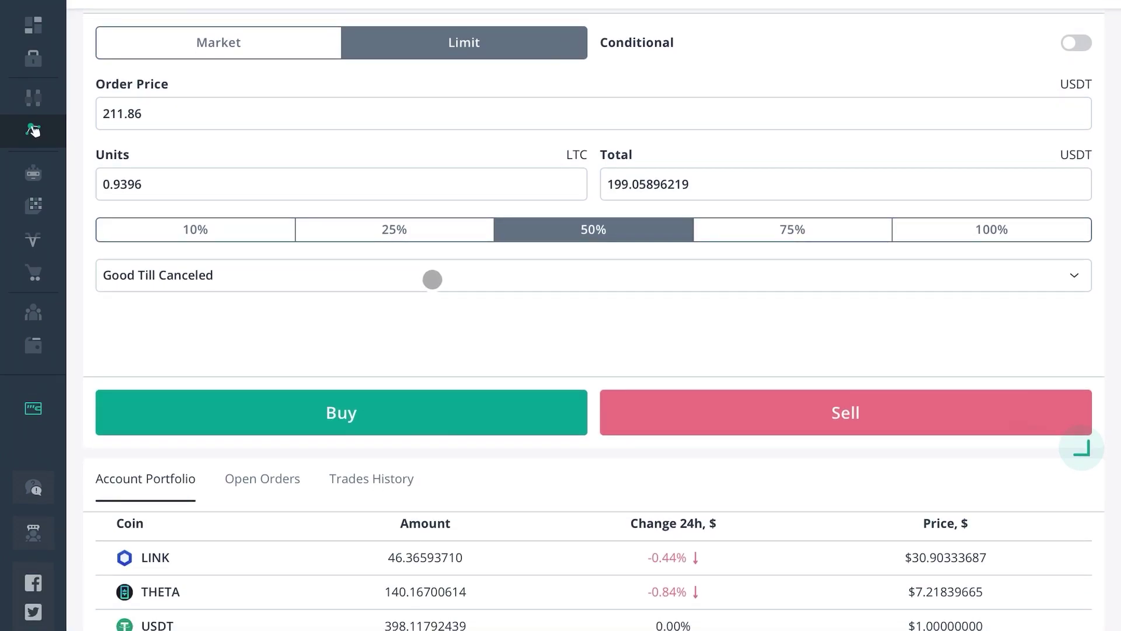
scroll(513, 327, down, 10)
scroll(156, 293, down, 2)
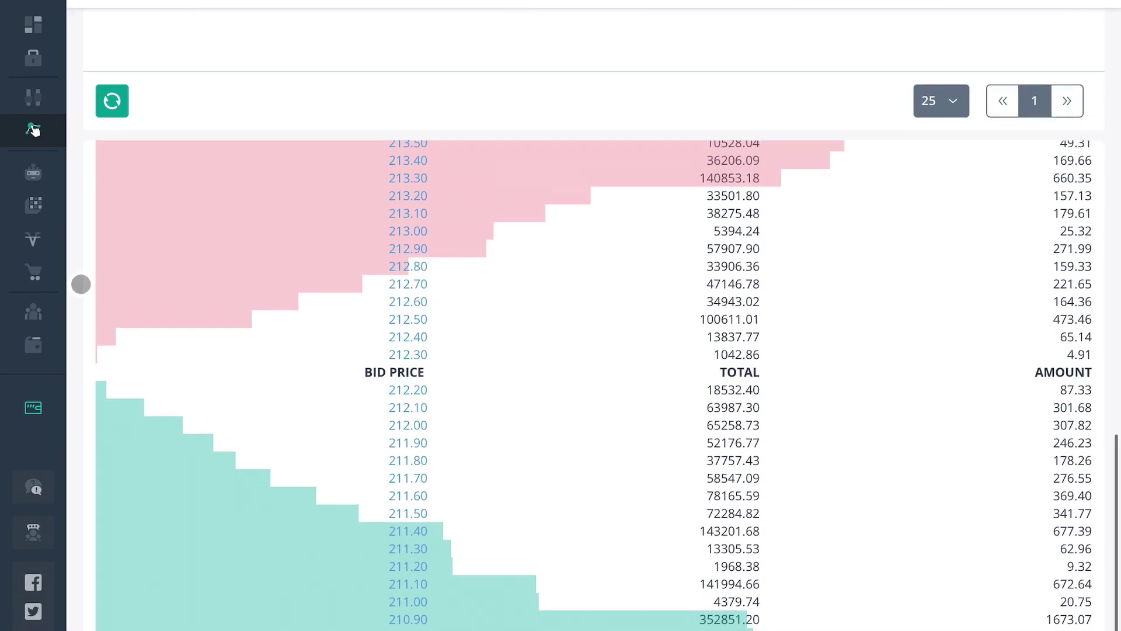
scroll(81, 284, down, 2)
scroll(647, 295, up, 1)
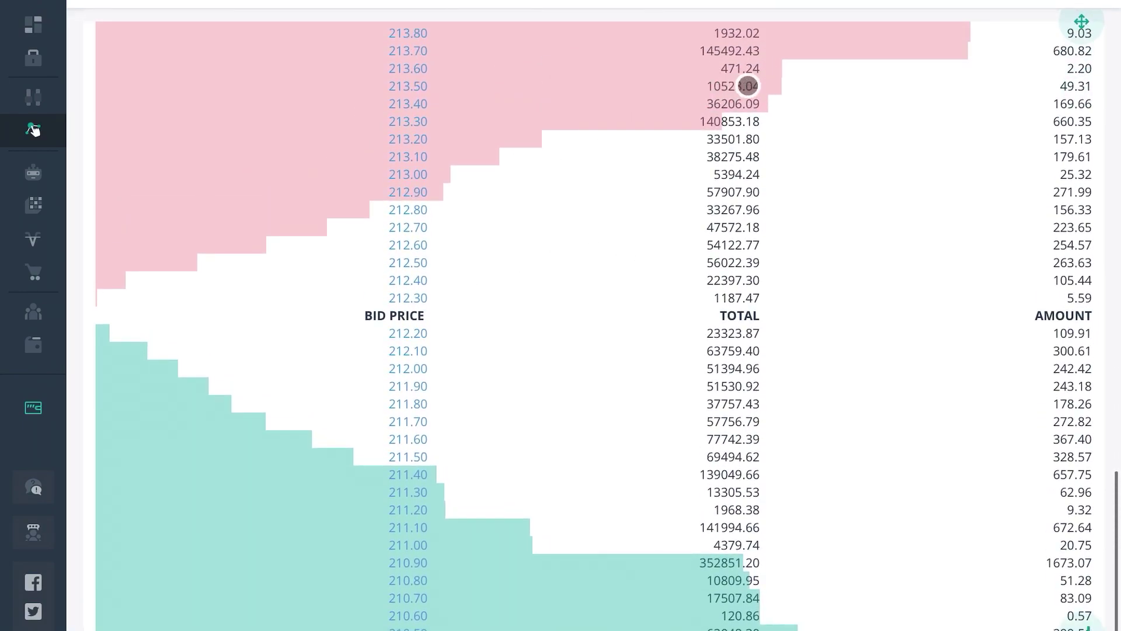
scroll(937, 343, up, 1)
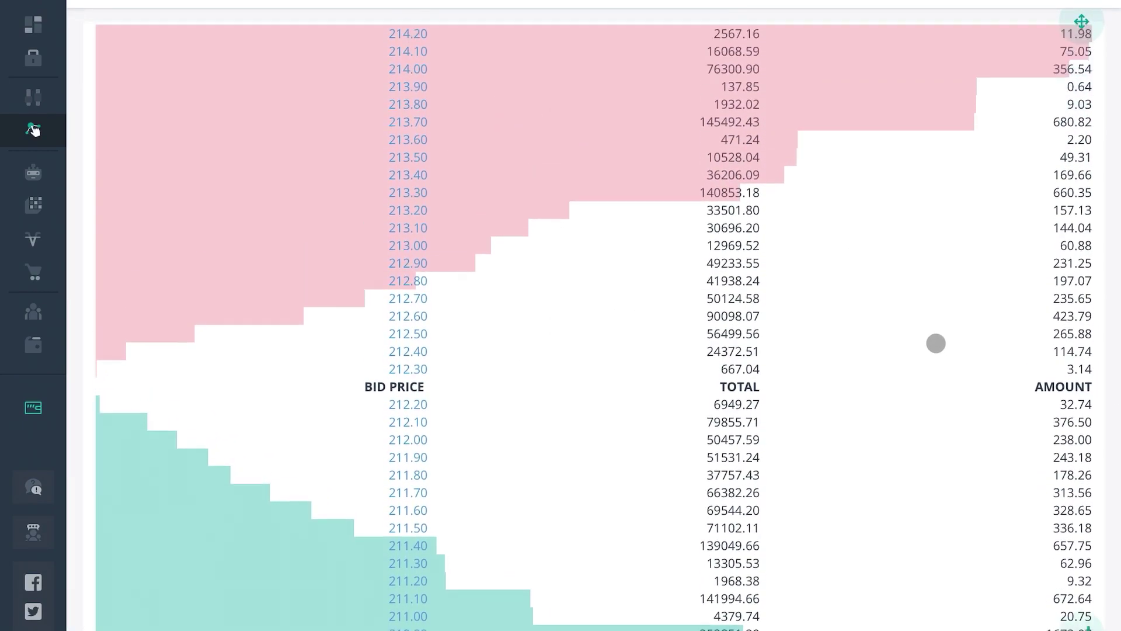
scroll(776, 458, up, 1)
scroll(272, 233, up, 2)
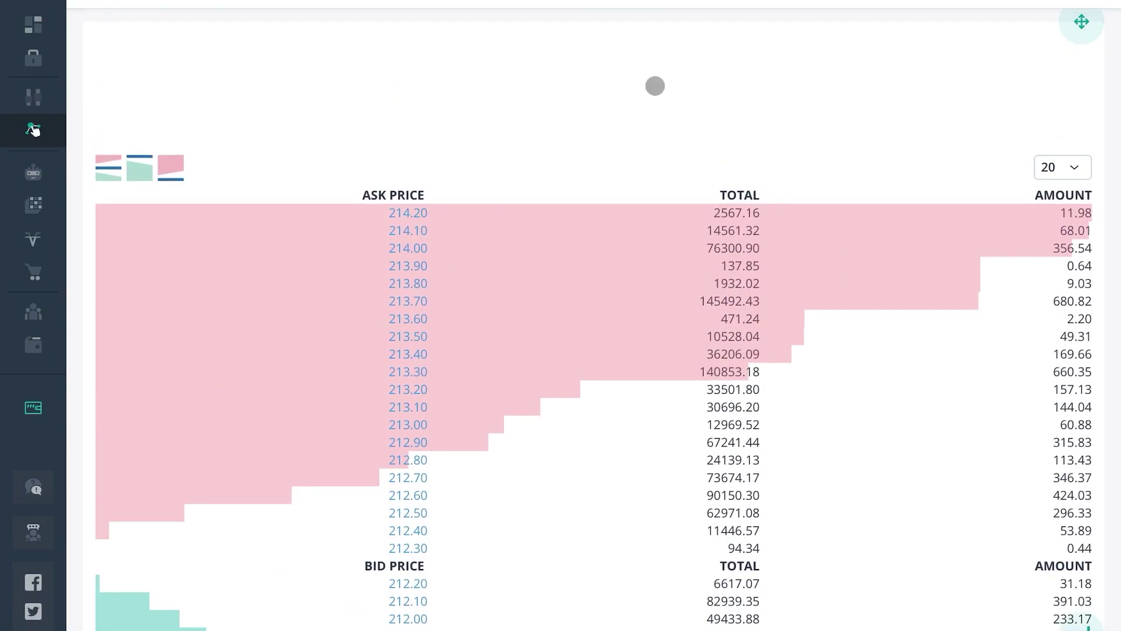
scroll(138, 103, down, 2)
scroll(80, 84, up, 9)
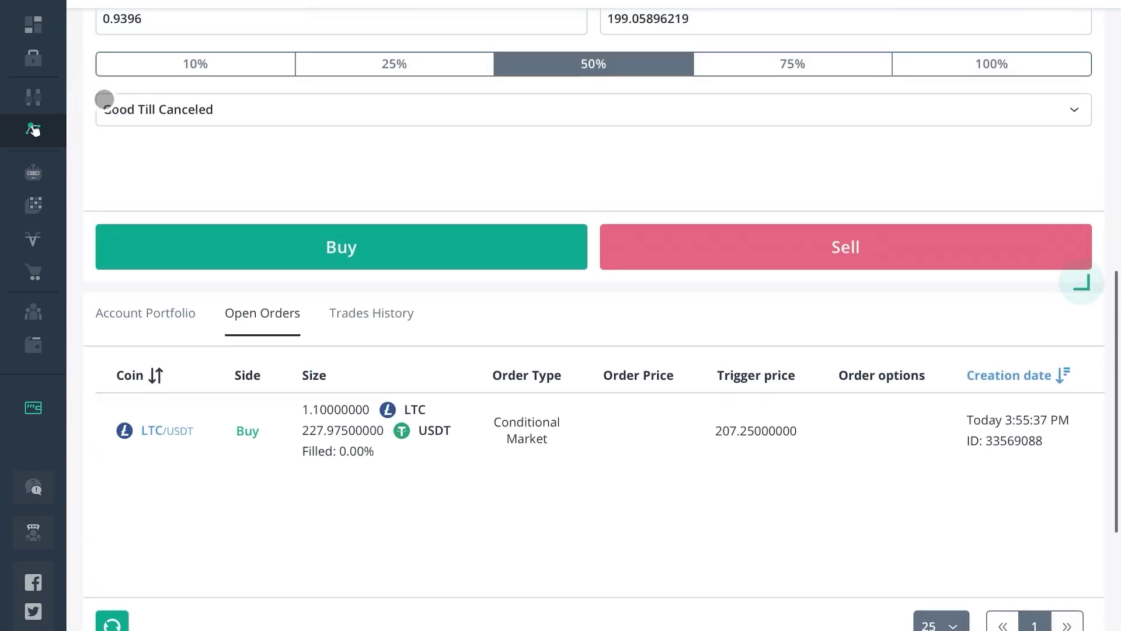
scroll(104, 99, up, 5)
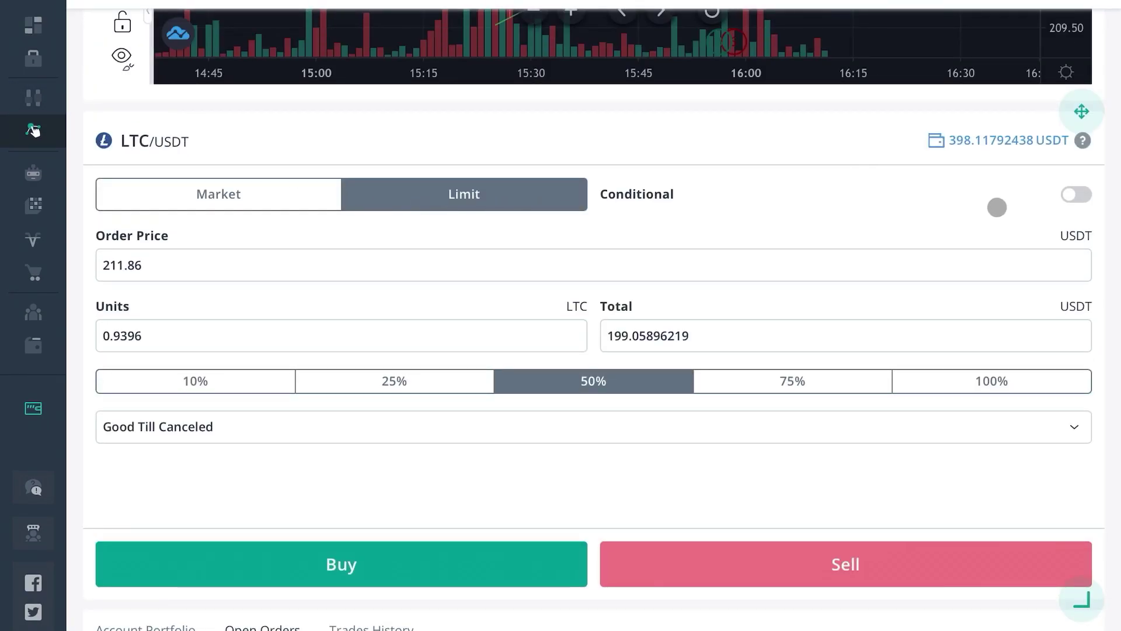
Step: Make the order a conditional market order with a 211.90 USDT trigger price
click(1082, 196)
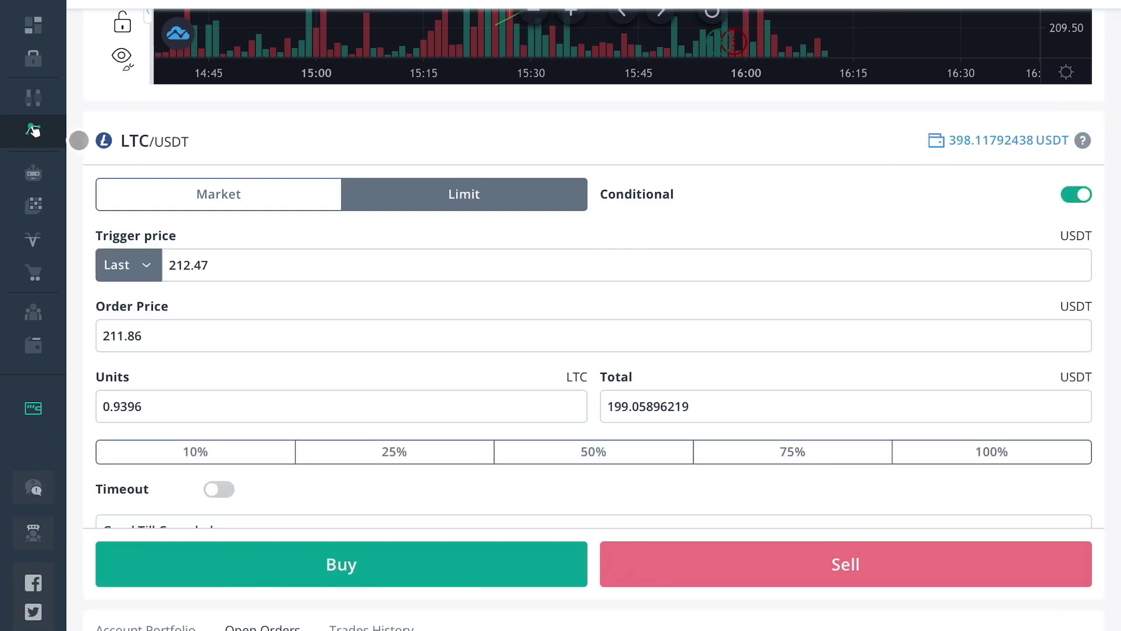
click(224, 197)
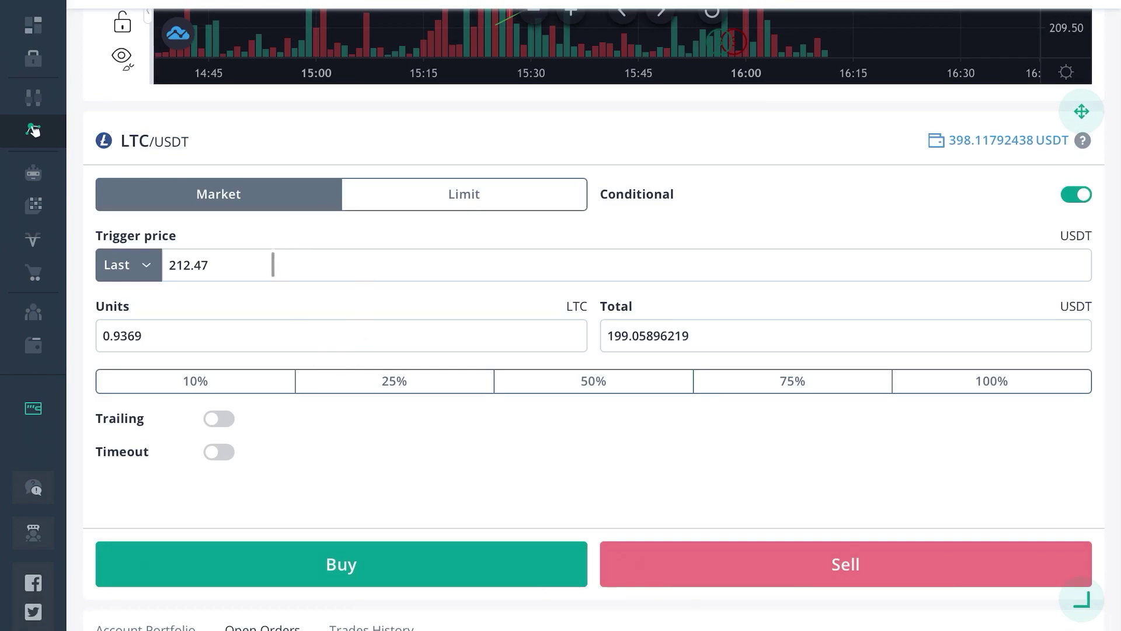
click(227, 265)
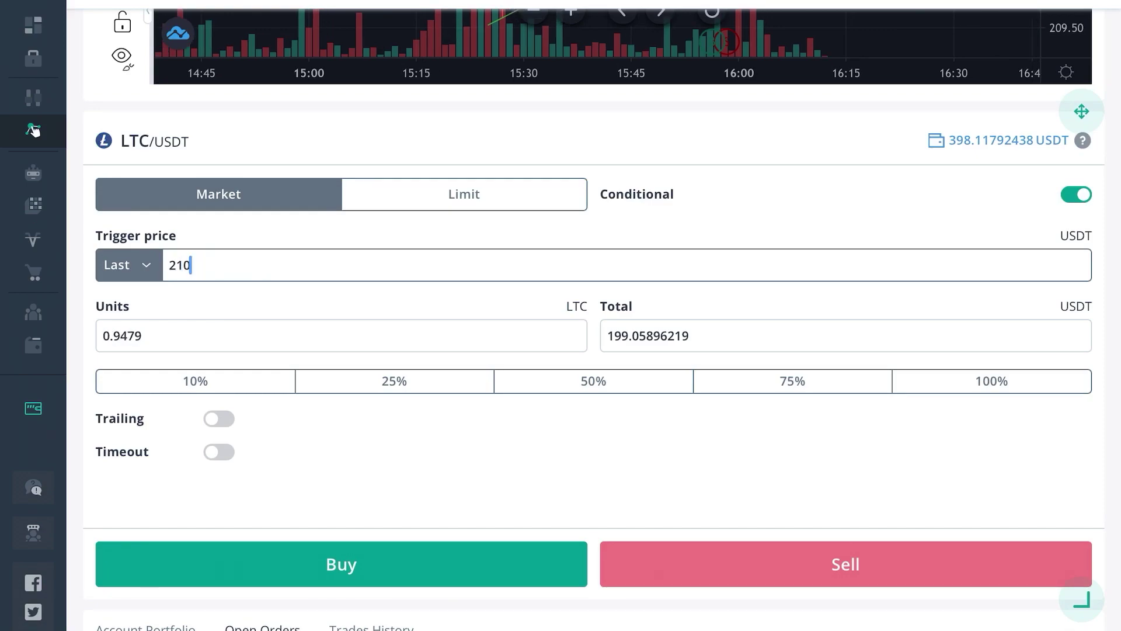
text(210)
scroll(640, 193, up, 7)
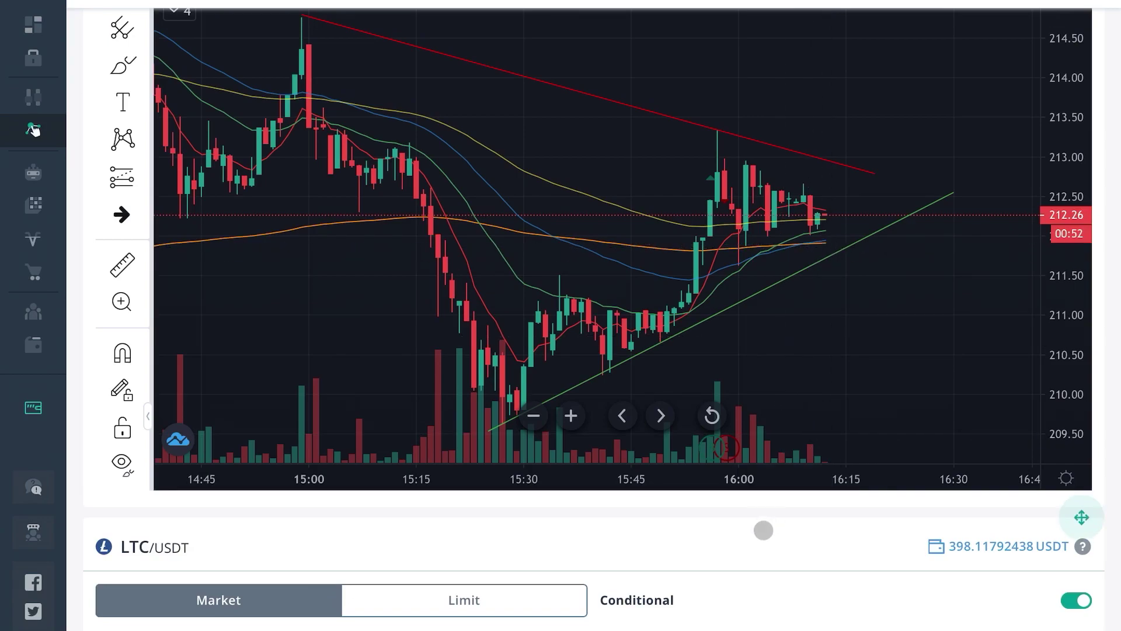
scroll(763, 530, down, 10)
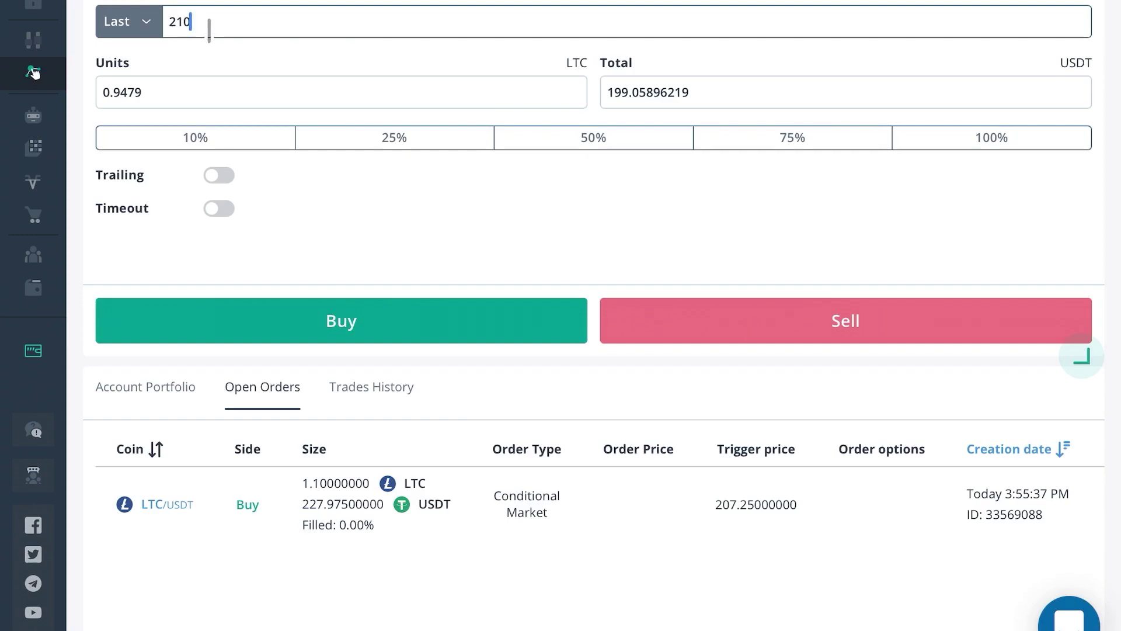
key(BackSpace)
text(1.90)
scroll(209, 29, up, 4)
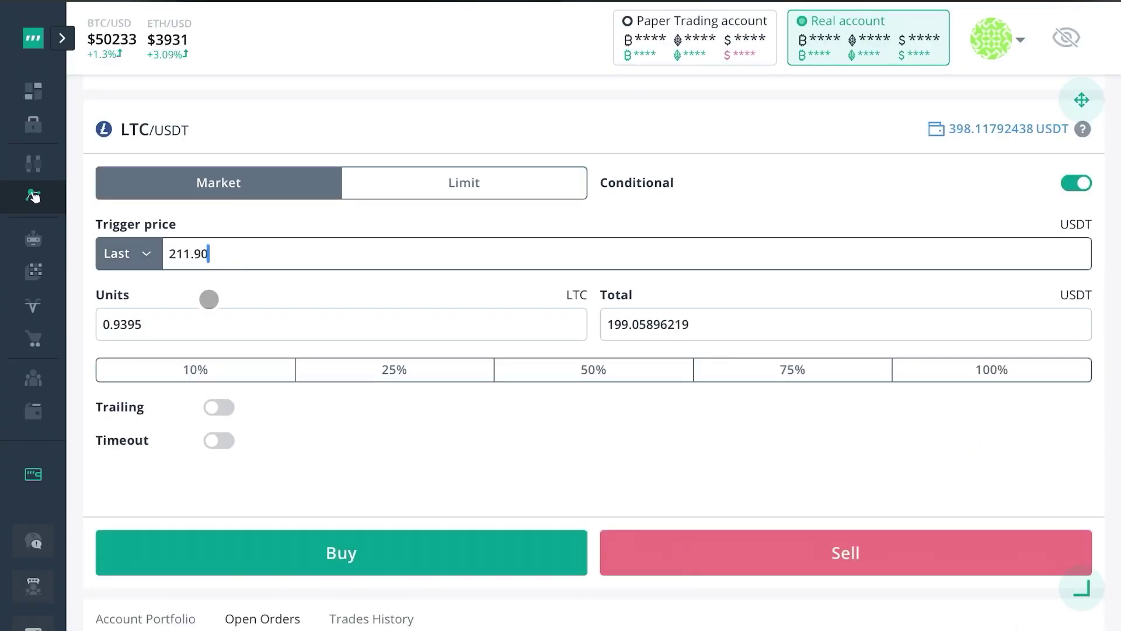
Step: Change the Units amount to 1 LTC, giving a 211.9 USDT total
click(306, 333)
key(BackSpace)
key(BackSpace)
key(BackSpace)
key(BackSpace)
key(BackSpace)
key(BackSpace)
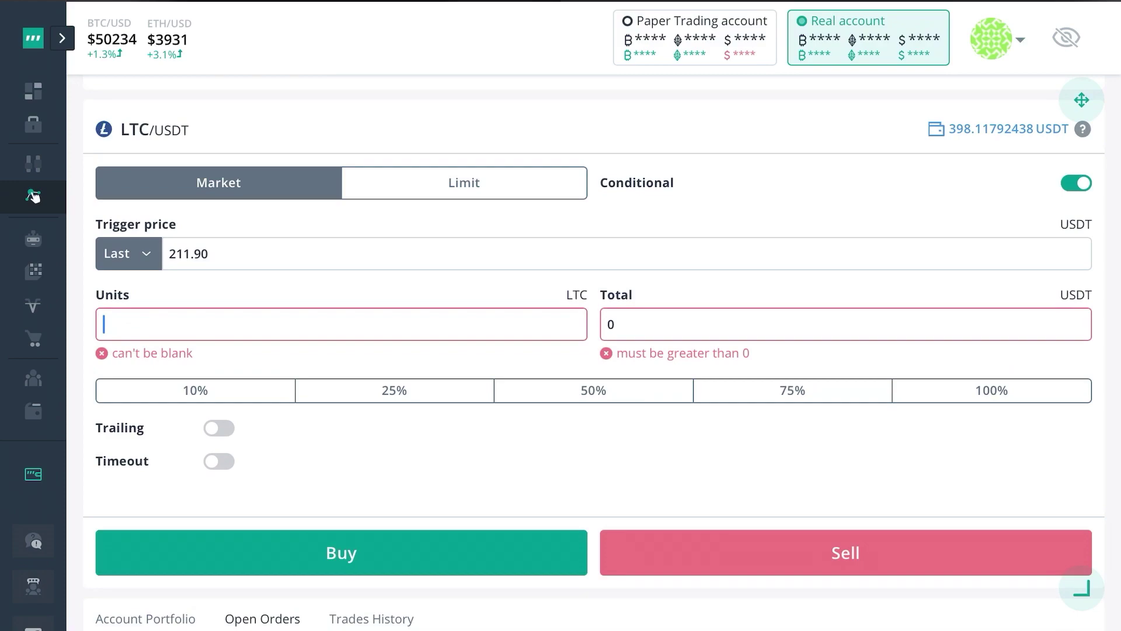
text(1)
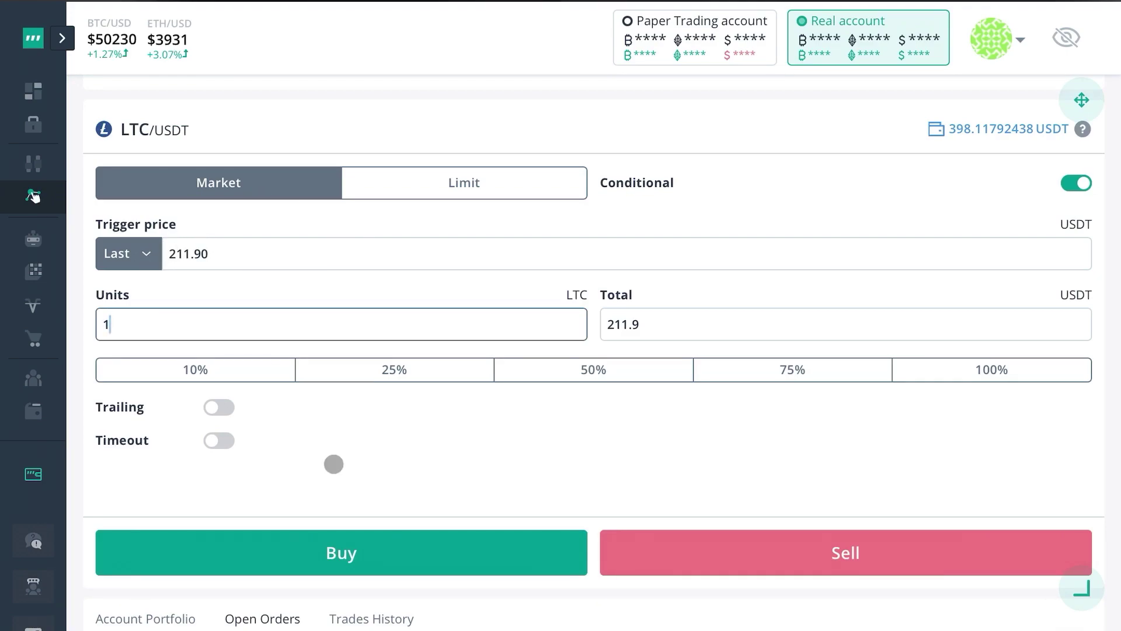
click(324, 473)
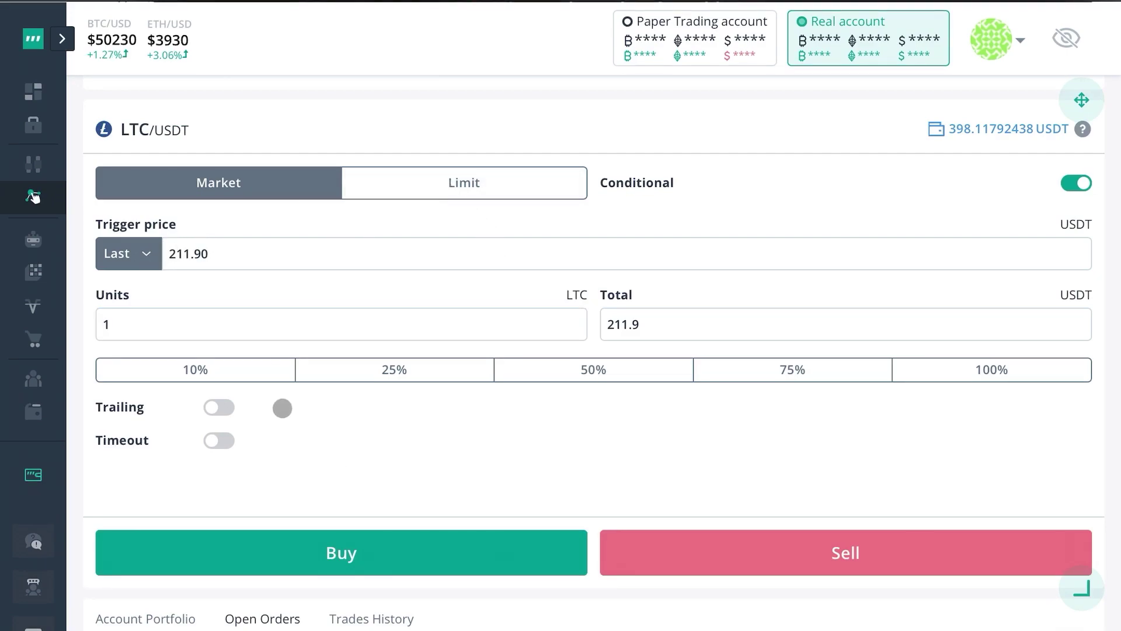
scroll(280, 405, down, 1)
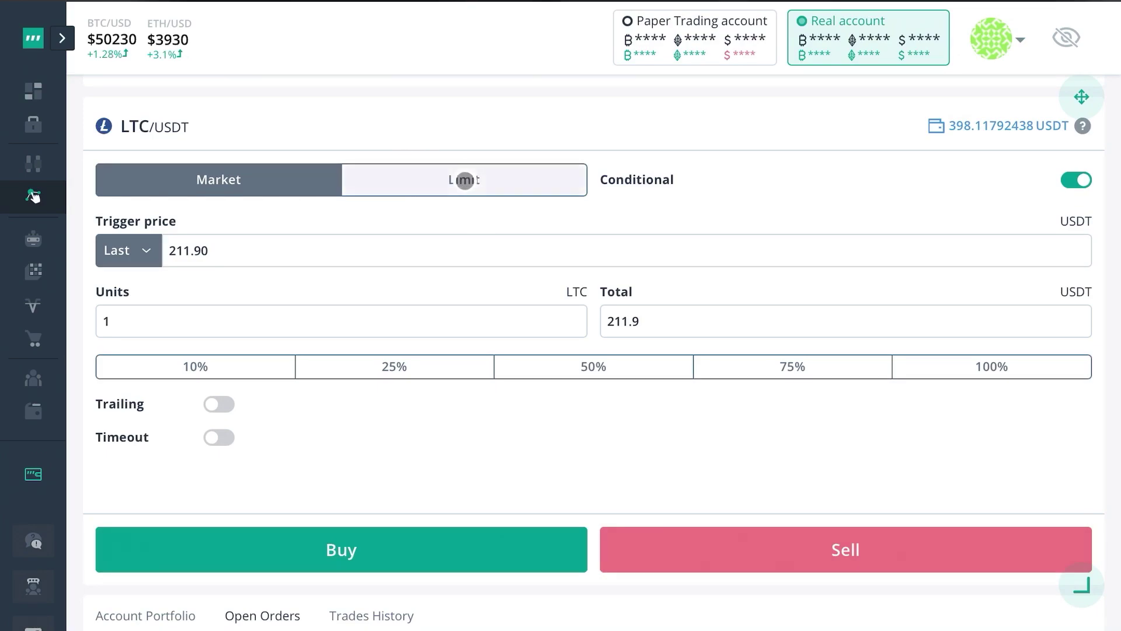
Step: Switch the conditional order to Limit and select the green rising trend line on the chart
click(464, 180)
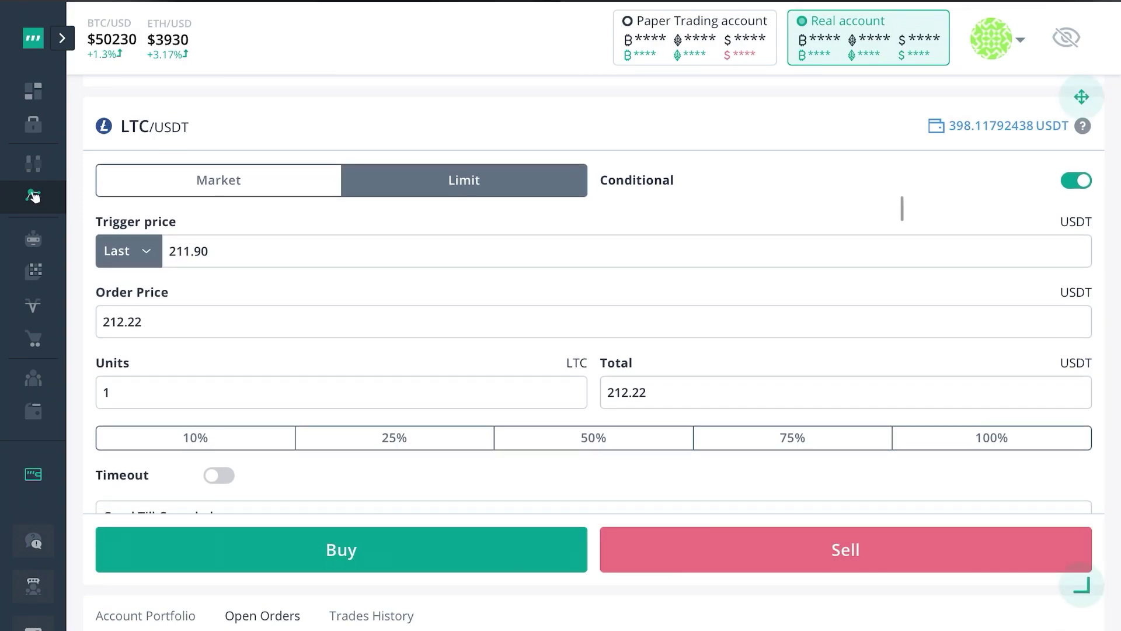
scroll(934, 187, up, 3)
scroll(956, 207, down, 1)
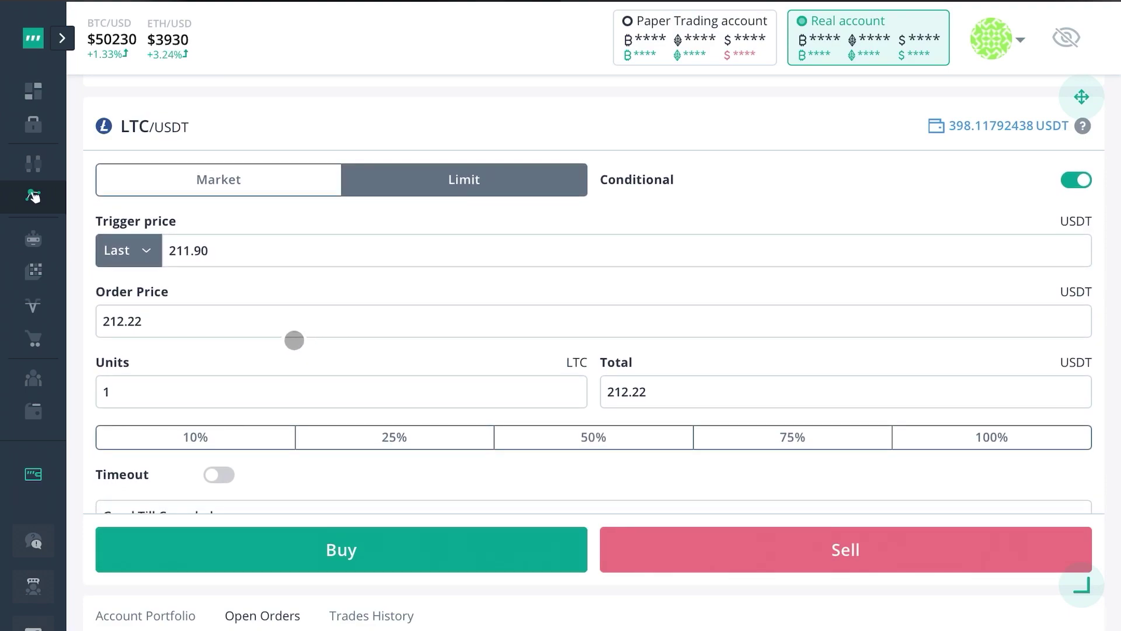
scroll(431, 253, up, 1)
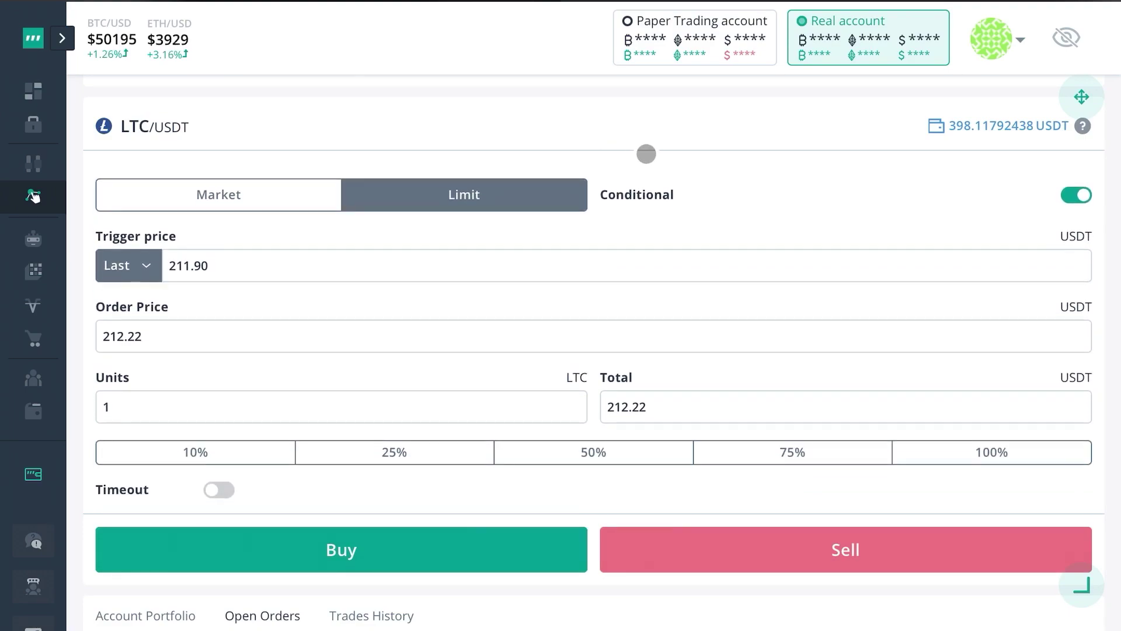
scroll(724, 129, up, 5)
scroll(734, 174, up, 5)
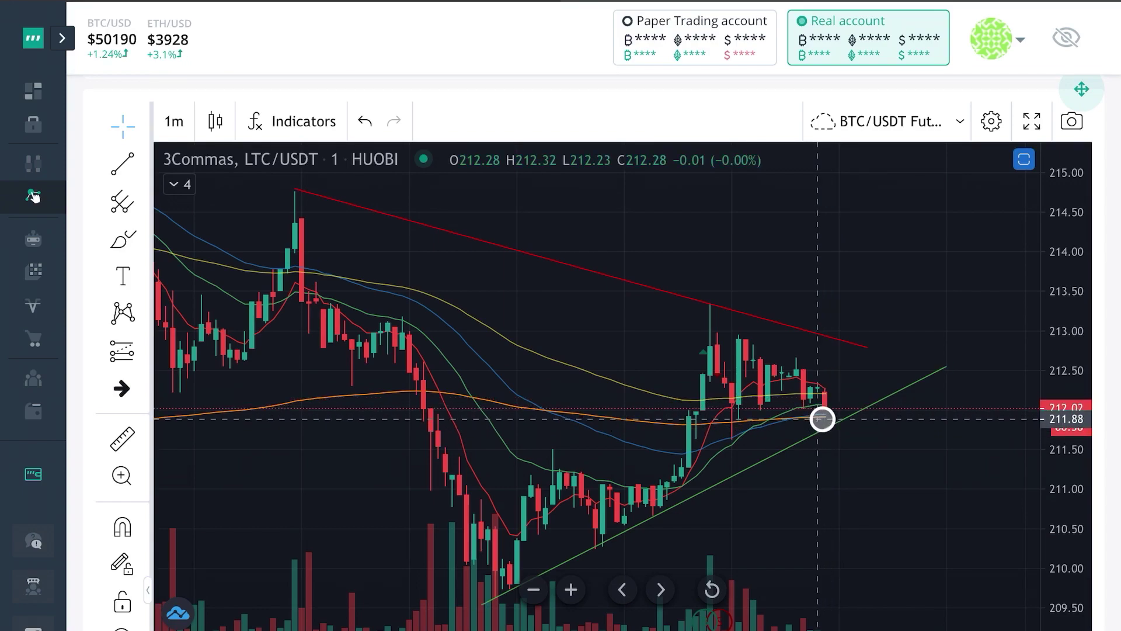
click(824, 427)
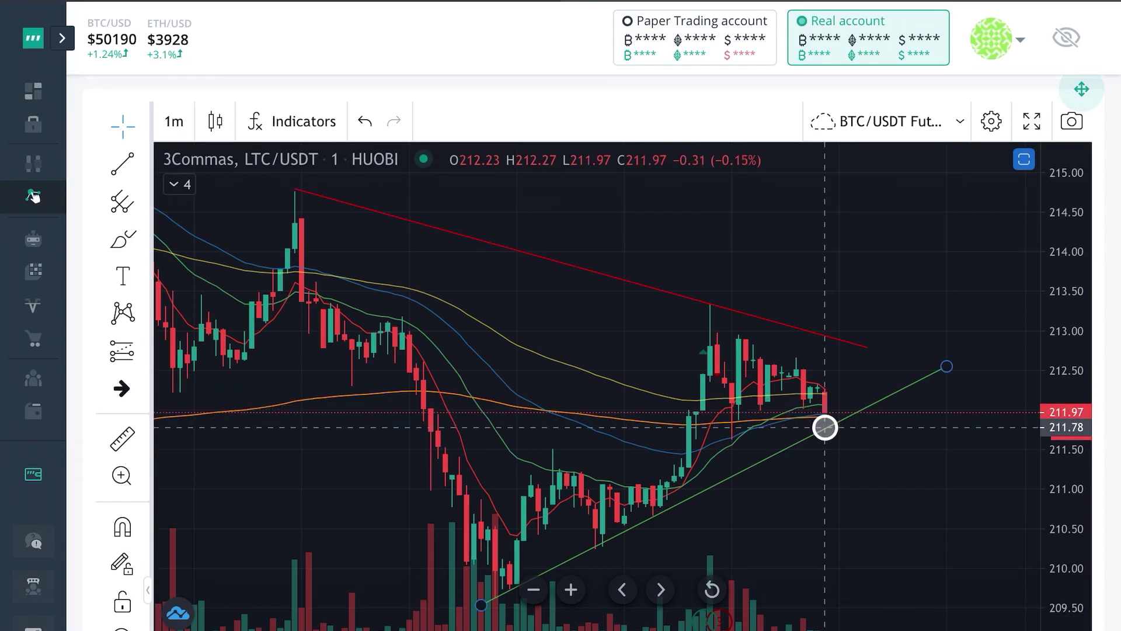
scroll(156, 277, down, 10)
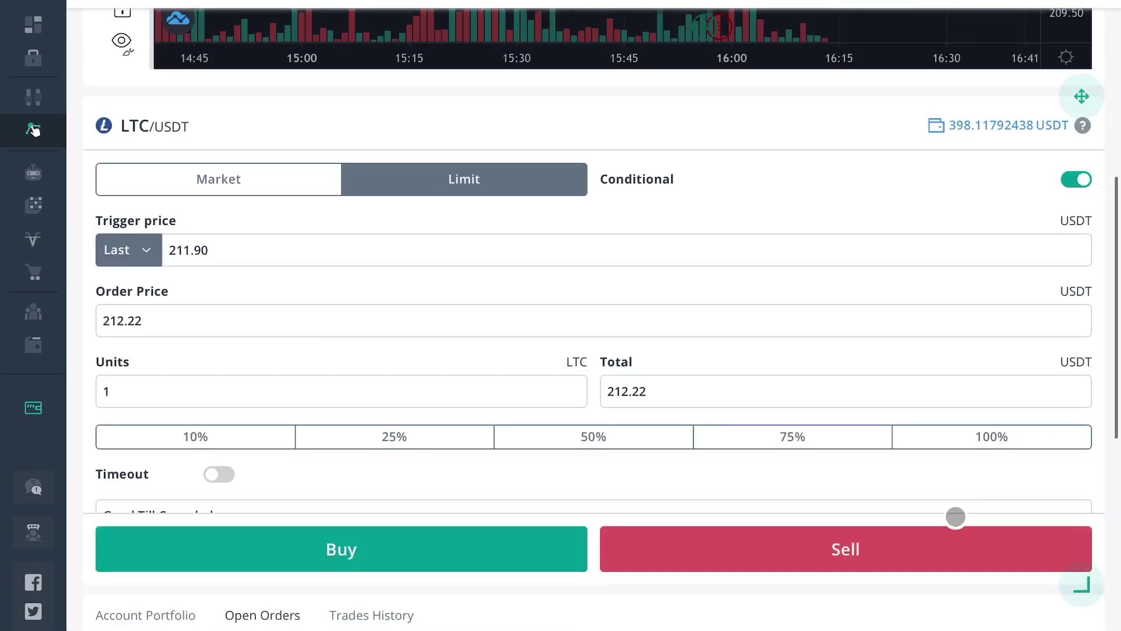
scroll(156, 277, up, 1)
Step: Change the order price from 212.22 to 211.78 USDT
click(171, 286)
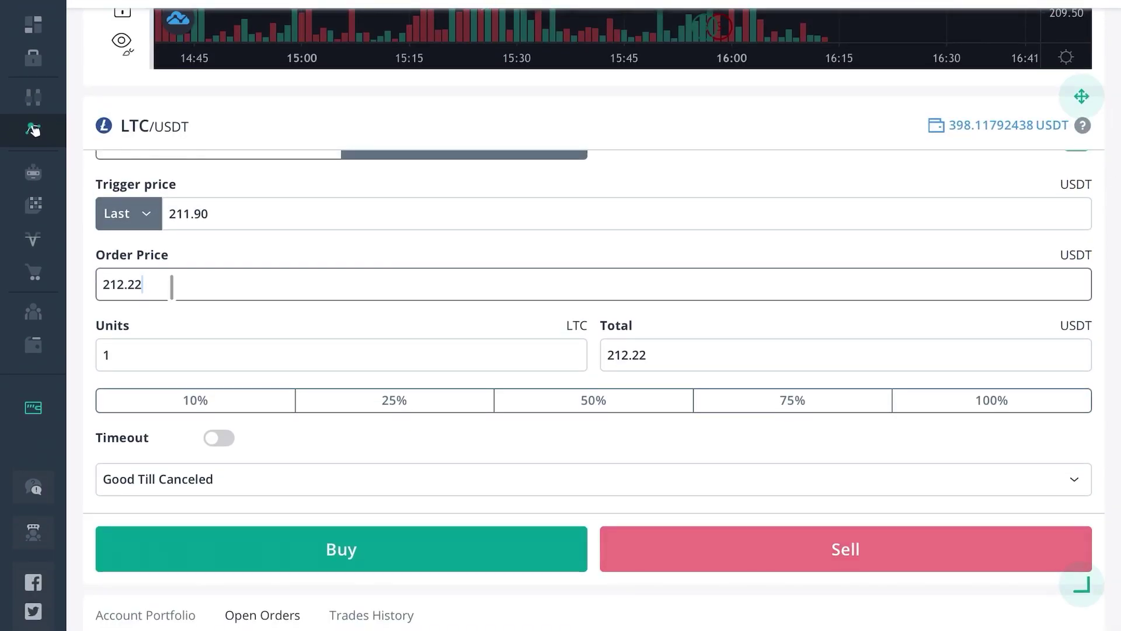
key(BackSpace)
text(1.78)
scroll(261, 266, up, 1)
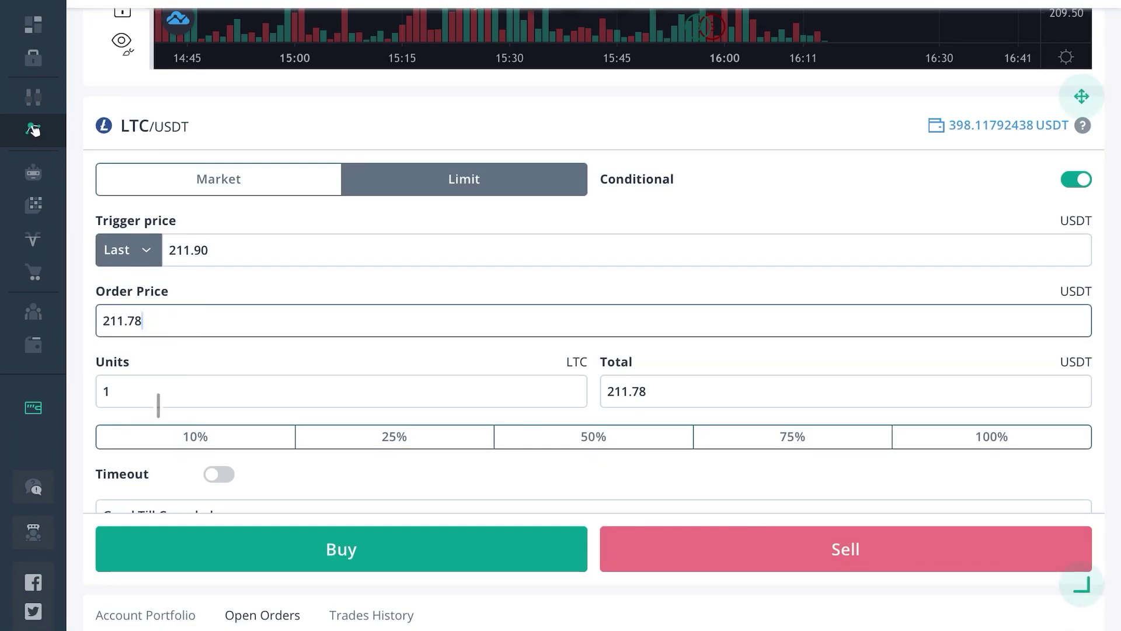
scroll(761, 138, up, 2)
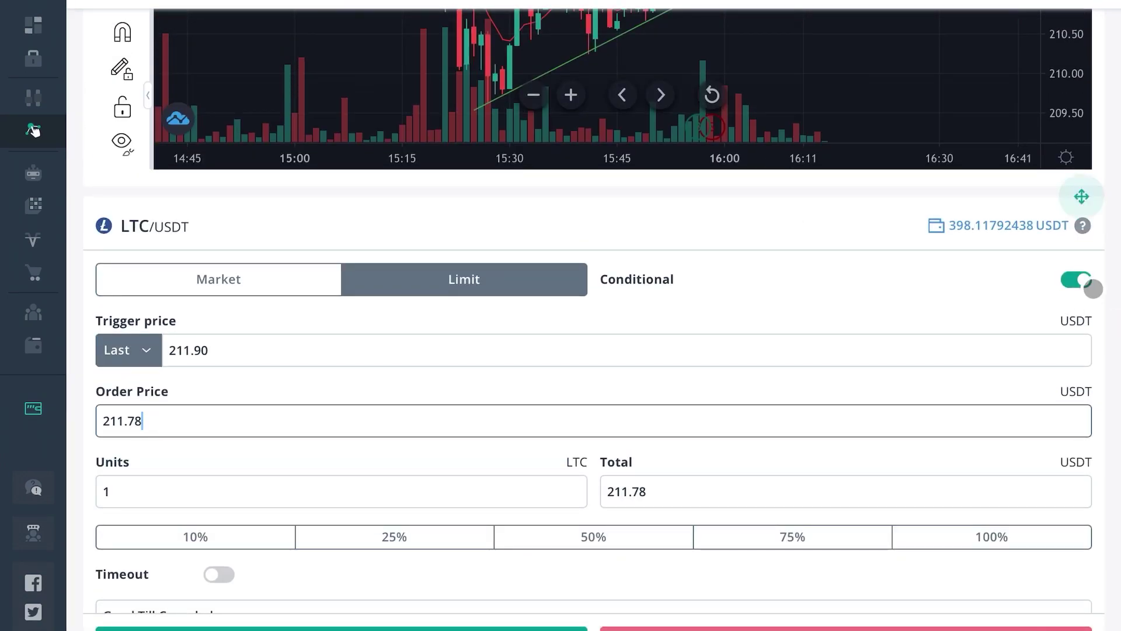
Step: With Conditional off, place and confirm a market buy of 1 LTC at about 211.65 USDT
click(1076, 280)
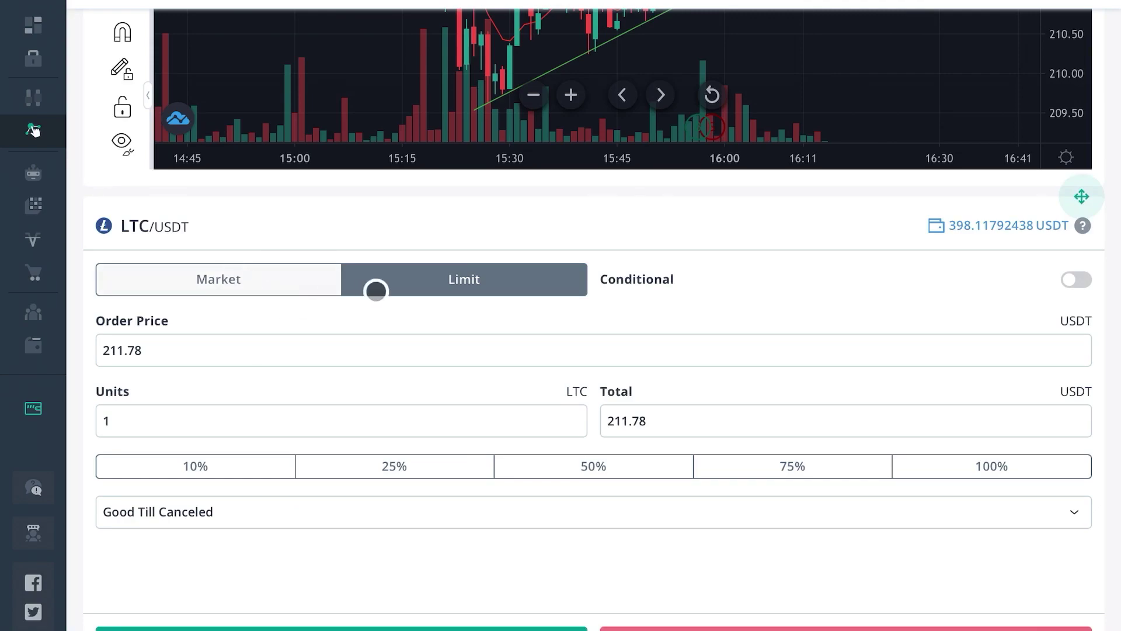
click(181, 284)
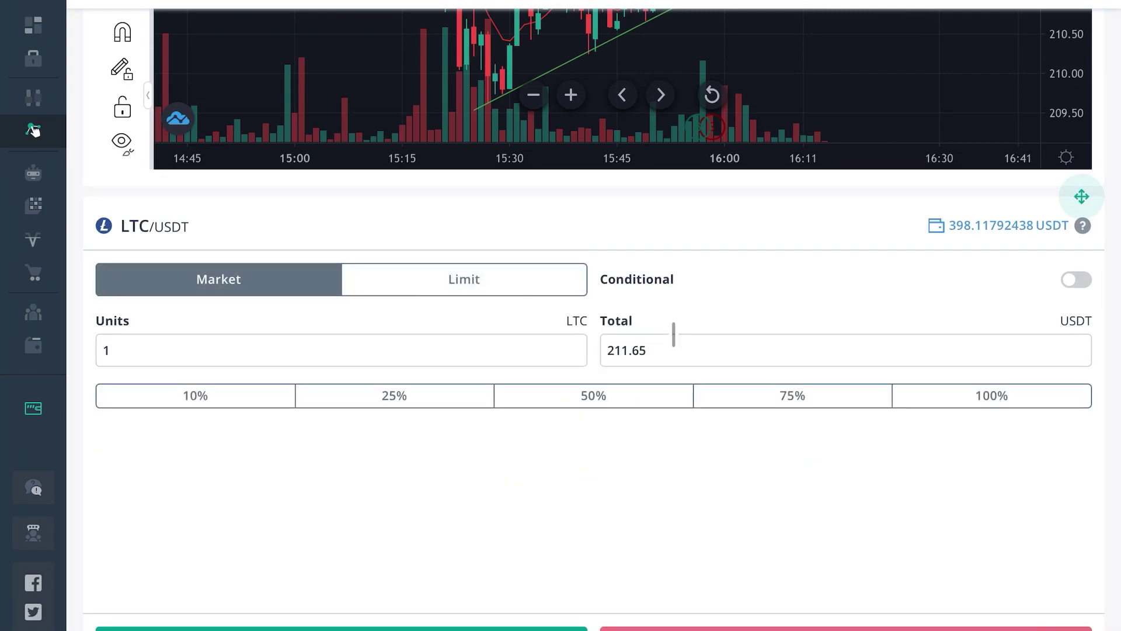
scroll(673, 334, down, 1)
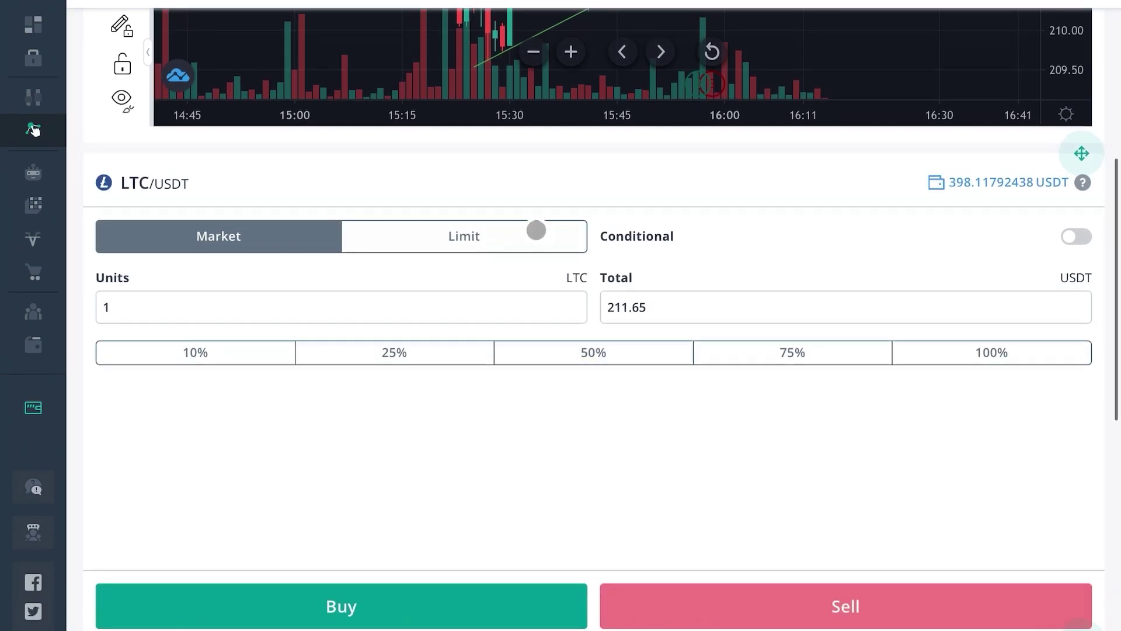
scroll(536, 230, up, 5)
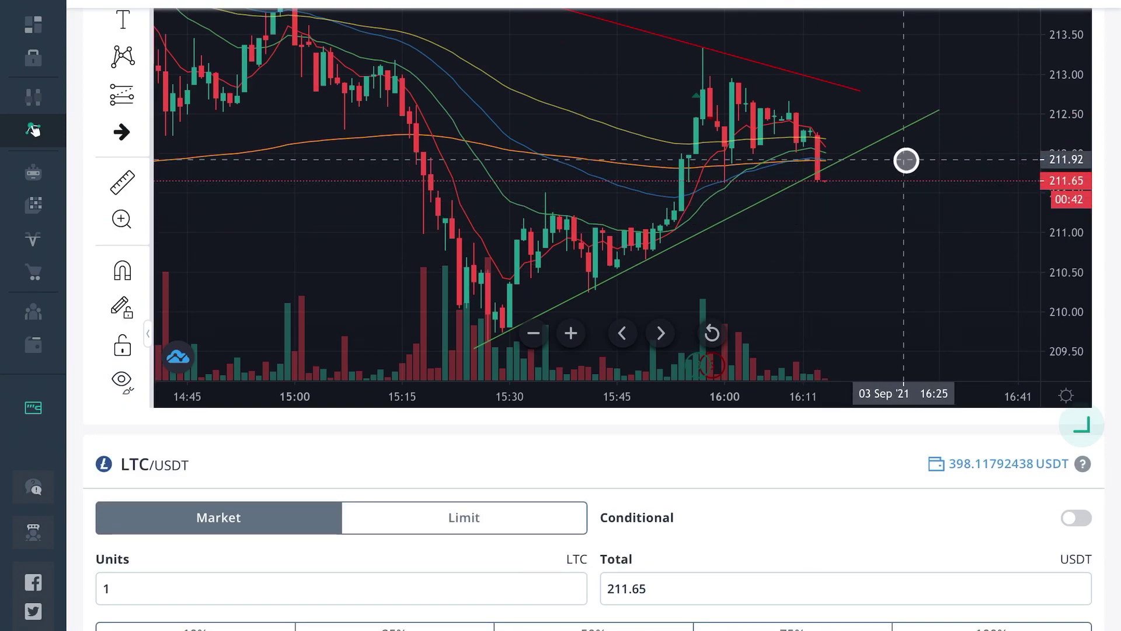
scroll(881, 465, down, 7)
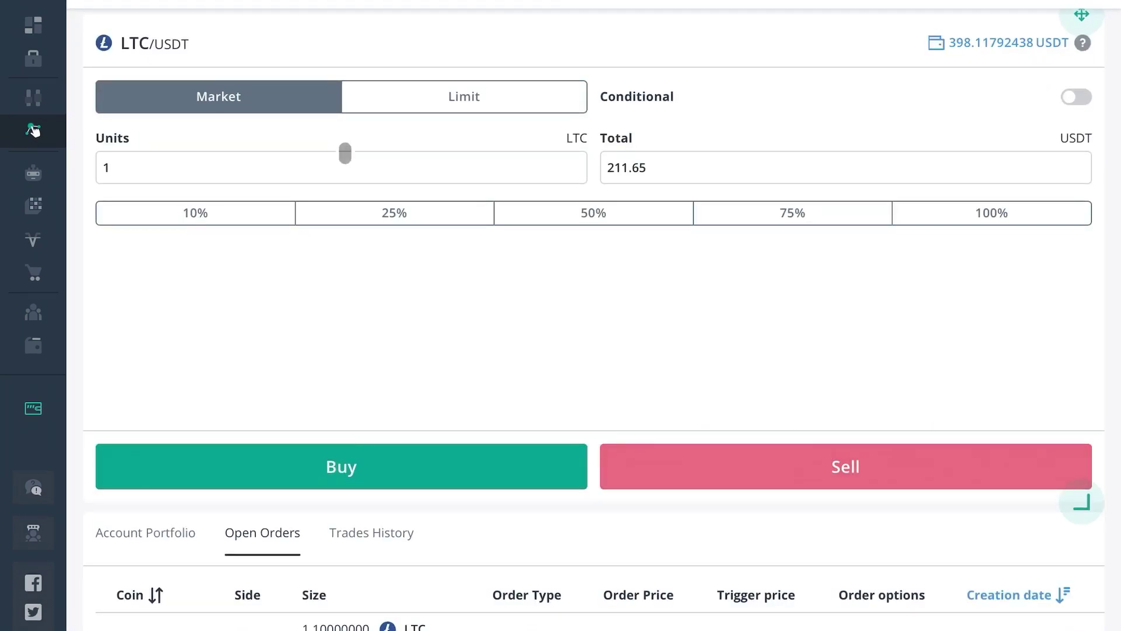
click(501, 465)
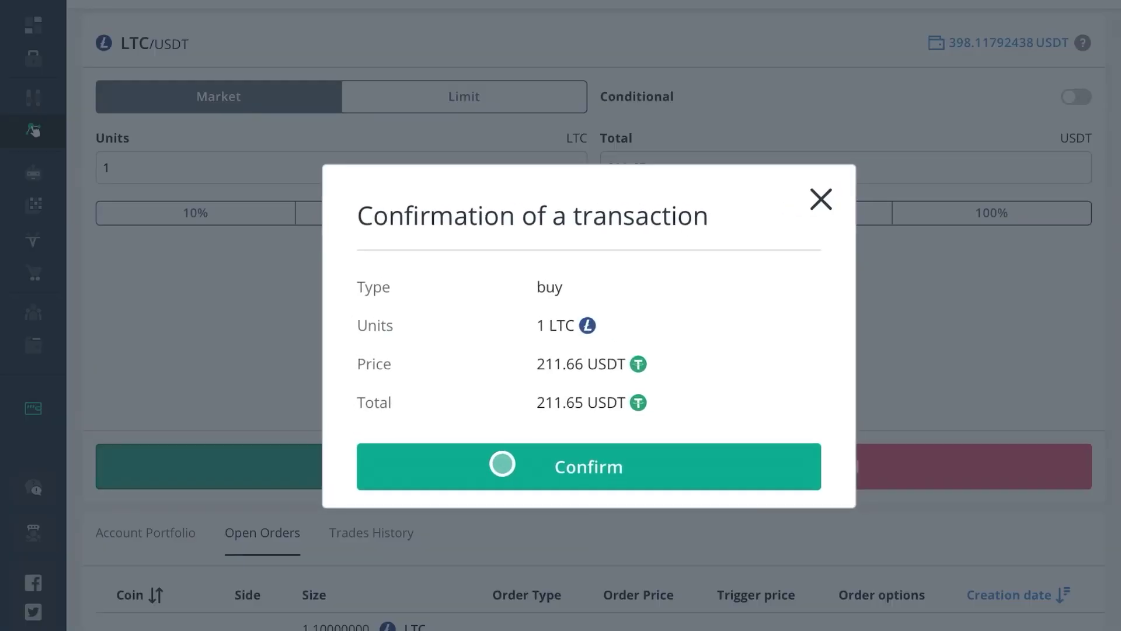
click(623, 467)
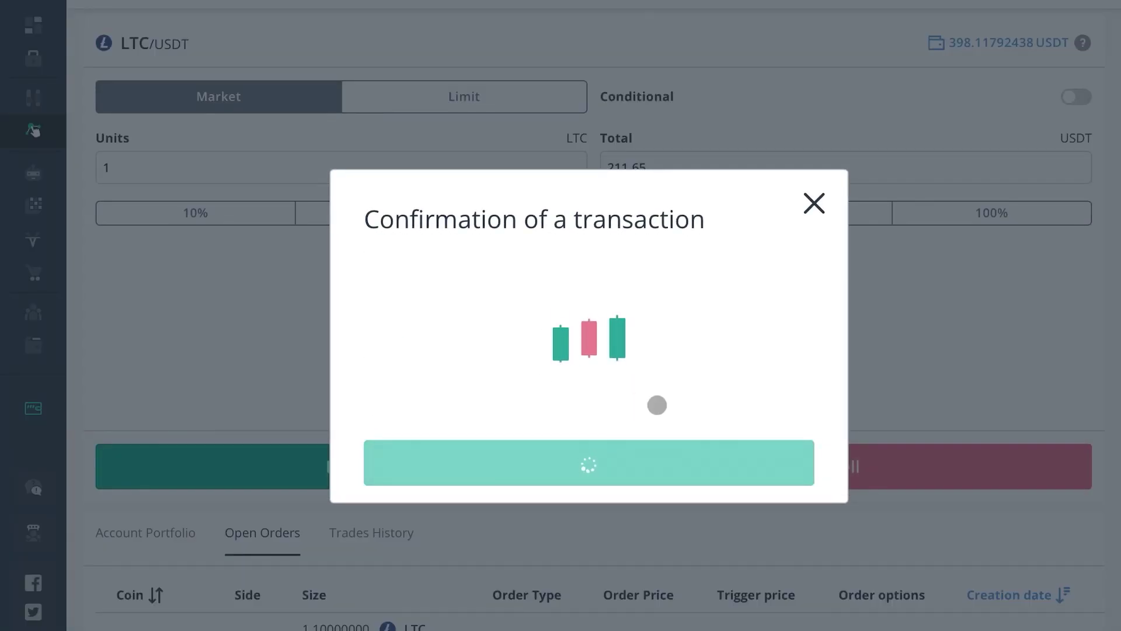
Step: Dismiss the success message, change the units amount from 0.4726 to 1, and open Trades History
click(606, 431)
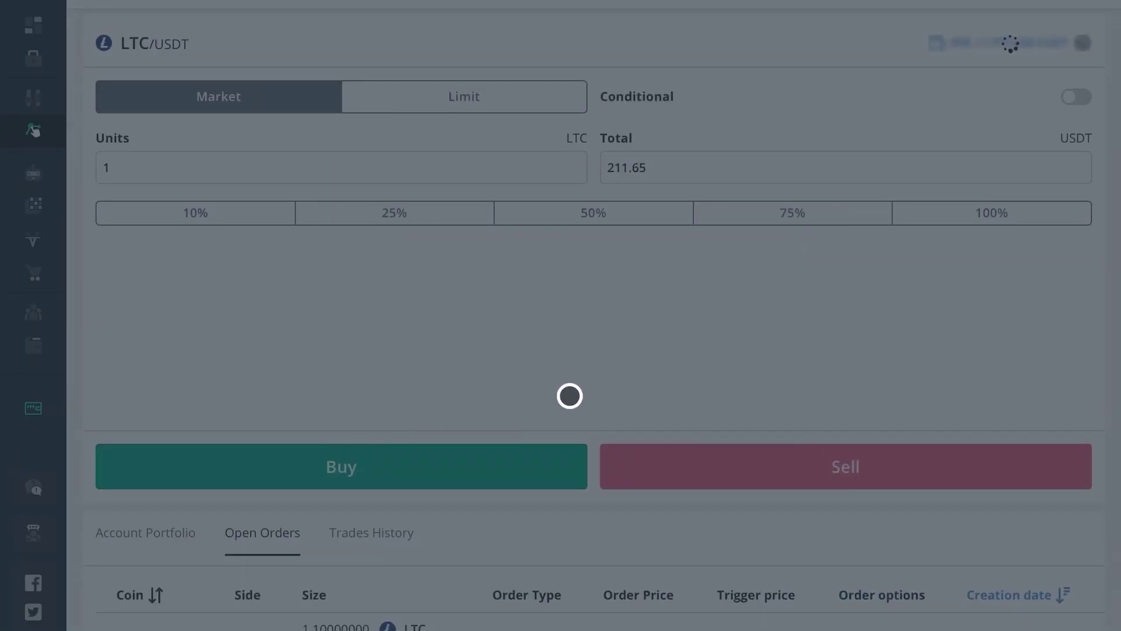
scroll(395, 138, up, 2)
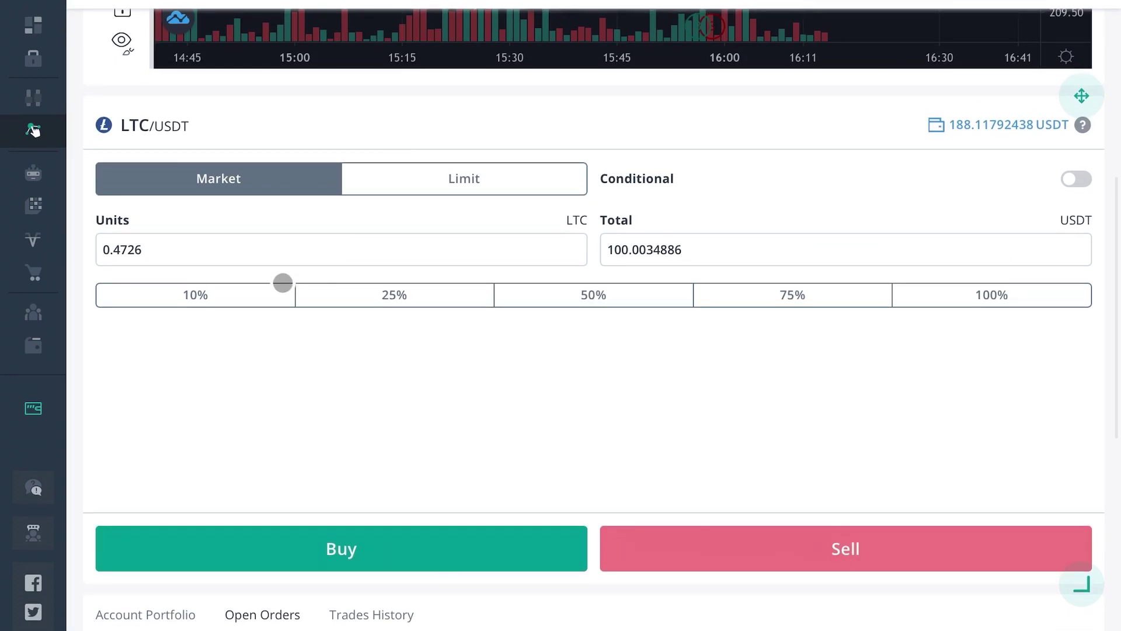
click(292, 250)
key(BackSpace)
key(BackSpace)
key(BackSpace)
key(BackSpace)
key(BackSpace)
key(BackSpace)
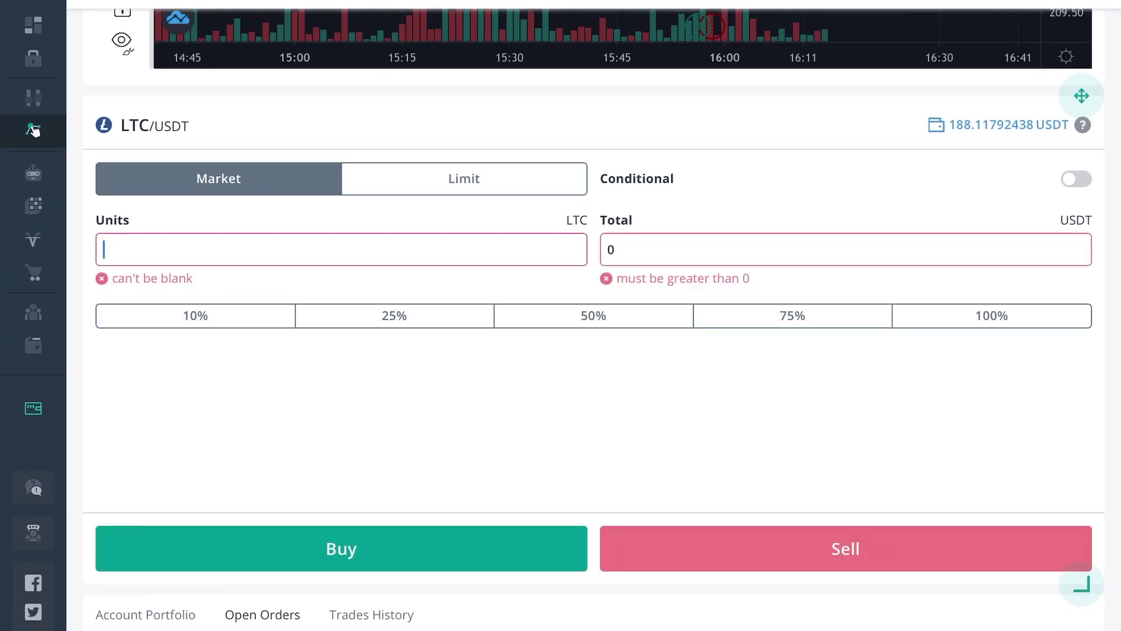
text(1)
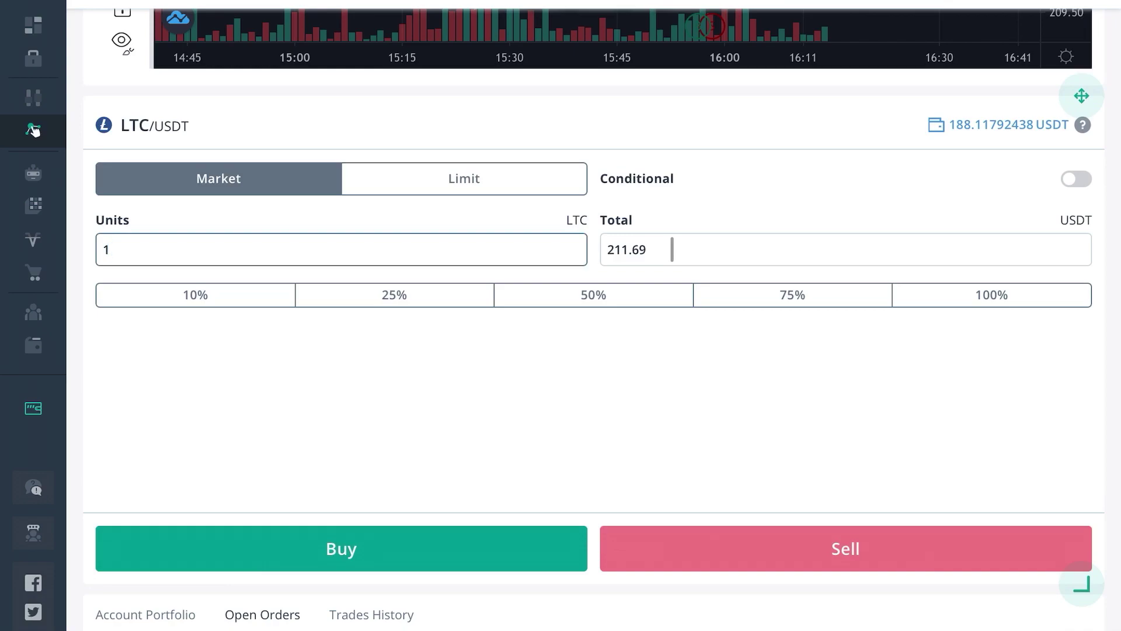
scroll(674, 249, down, 8)
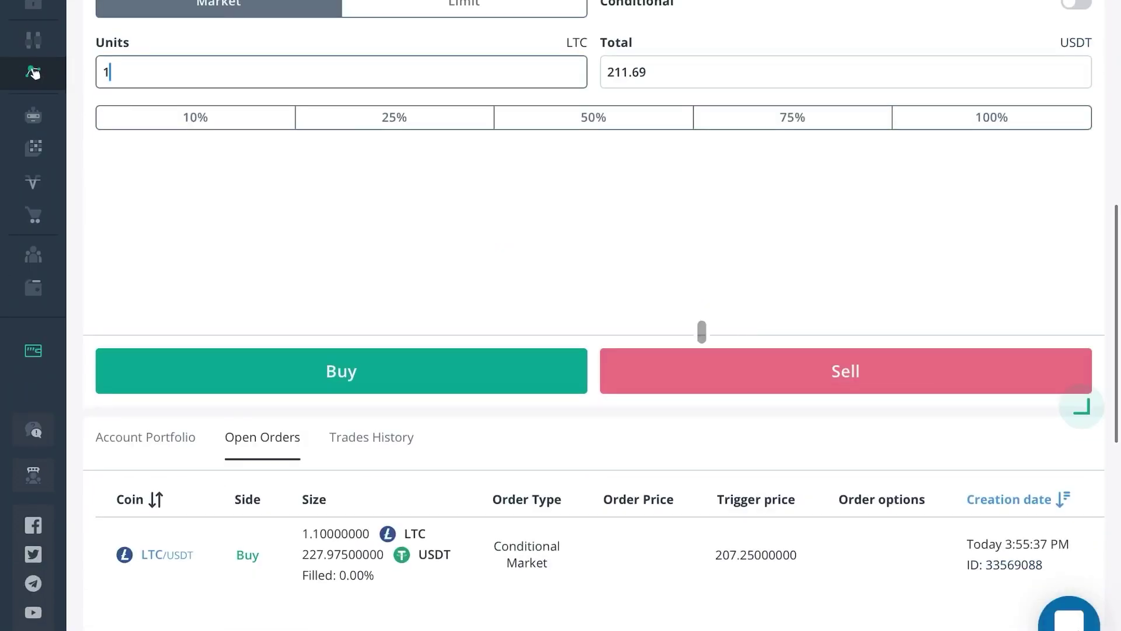
click(354, 113)
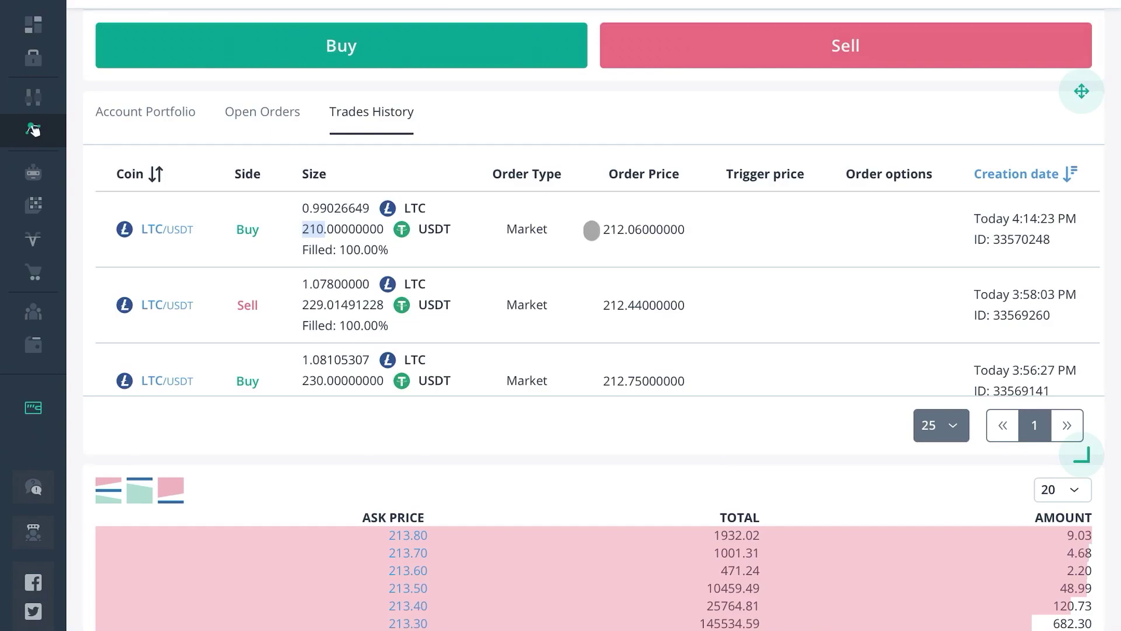
Step: Scroll up to bring the LTC/USDT chart with its red and green trend lines into view
scroll(592, 230, up, 10)
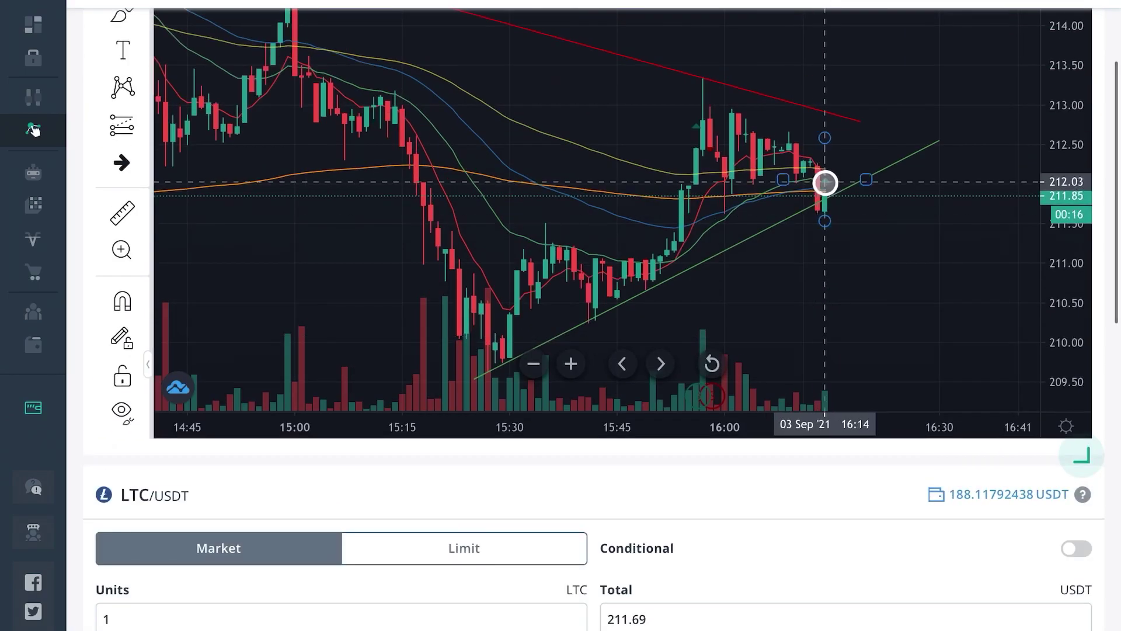
scroll(911, 322, up, 1)
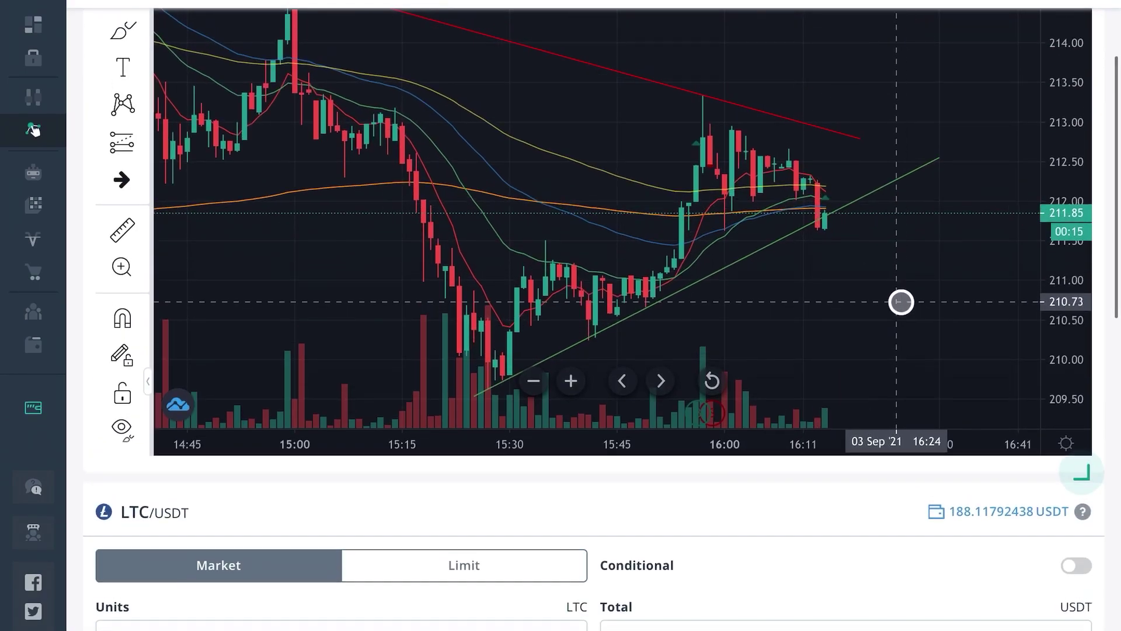
scroll(876, 233, up, 4)
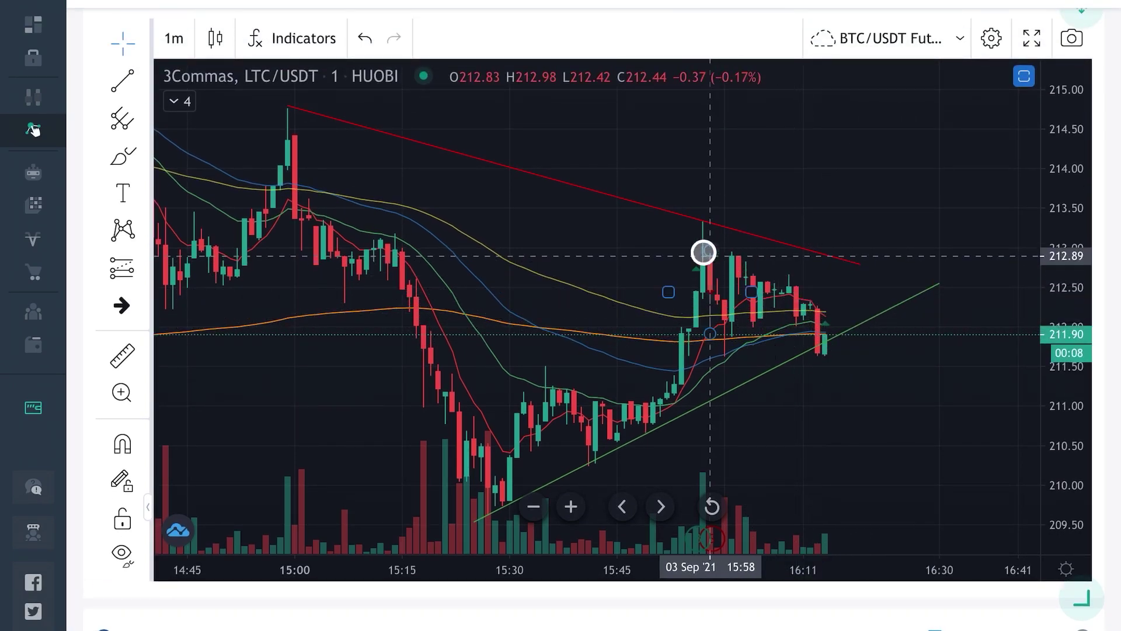
Step: Draw a trend line from the 15:56 peak near 213.4 down to about 211.4
click(140, 82)
click(217, 60)
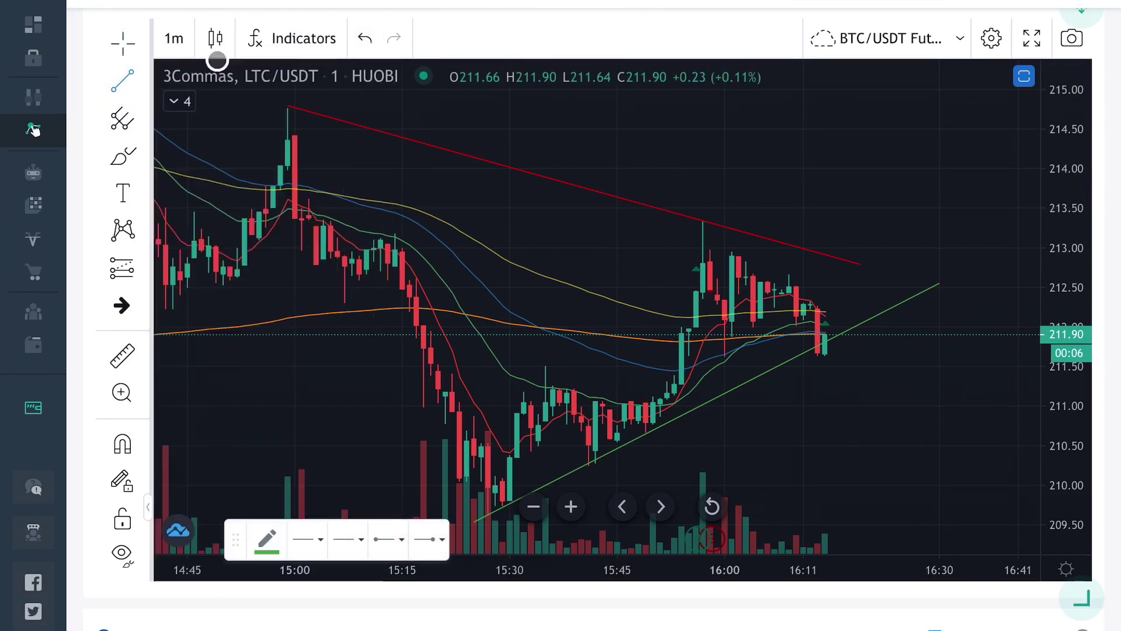
click(696, 212)
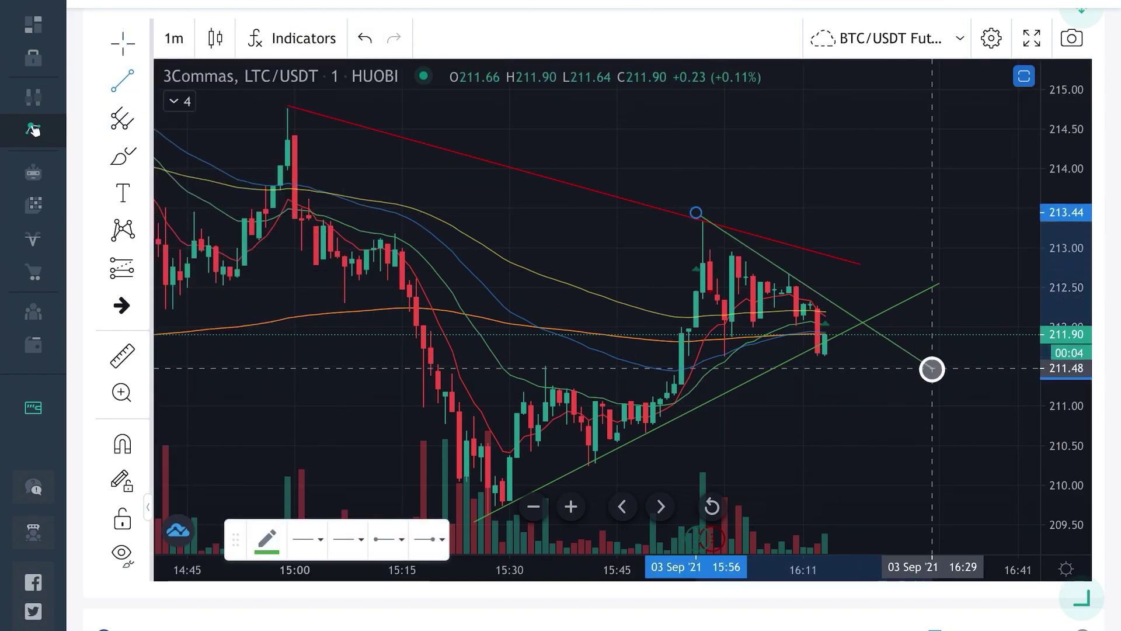
click(960, 376)
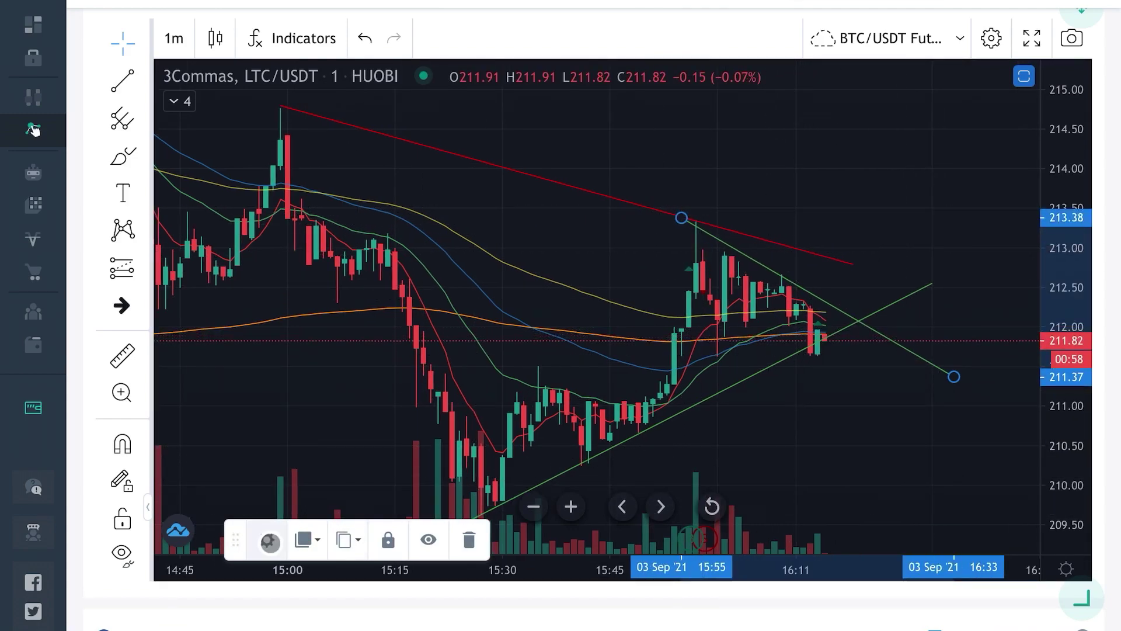
Step: Change the new trend line's colour to red
click(270, 542)
click(543, 188)
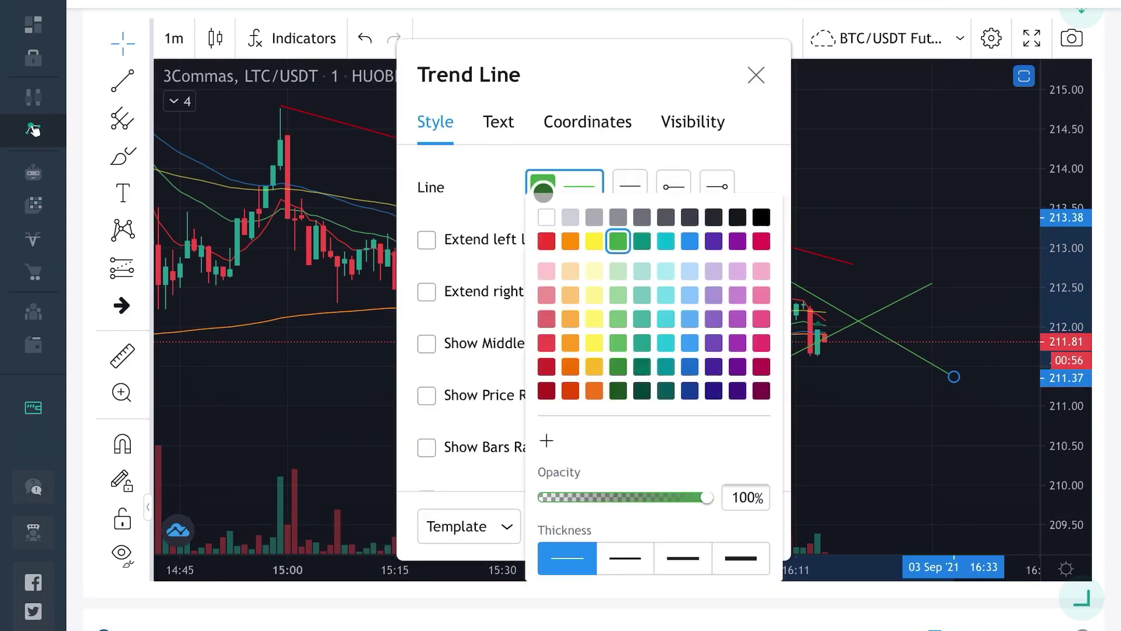
click(546, 242)
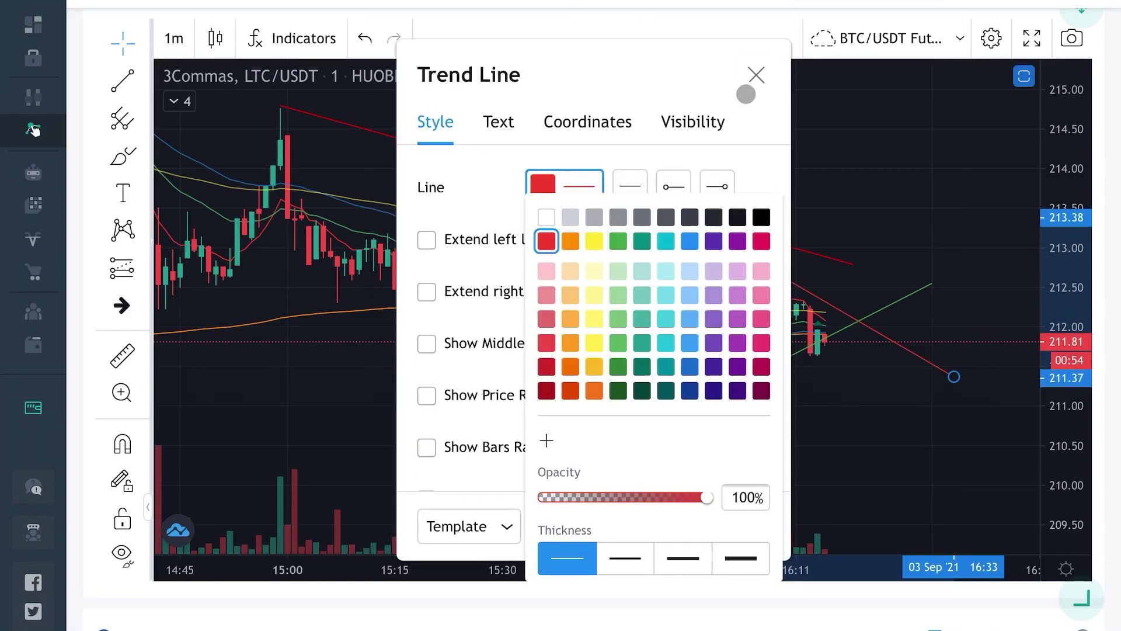
click(755, 77)
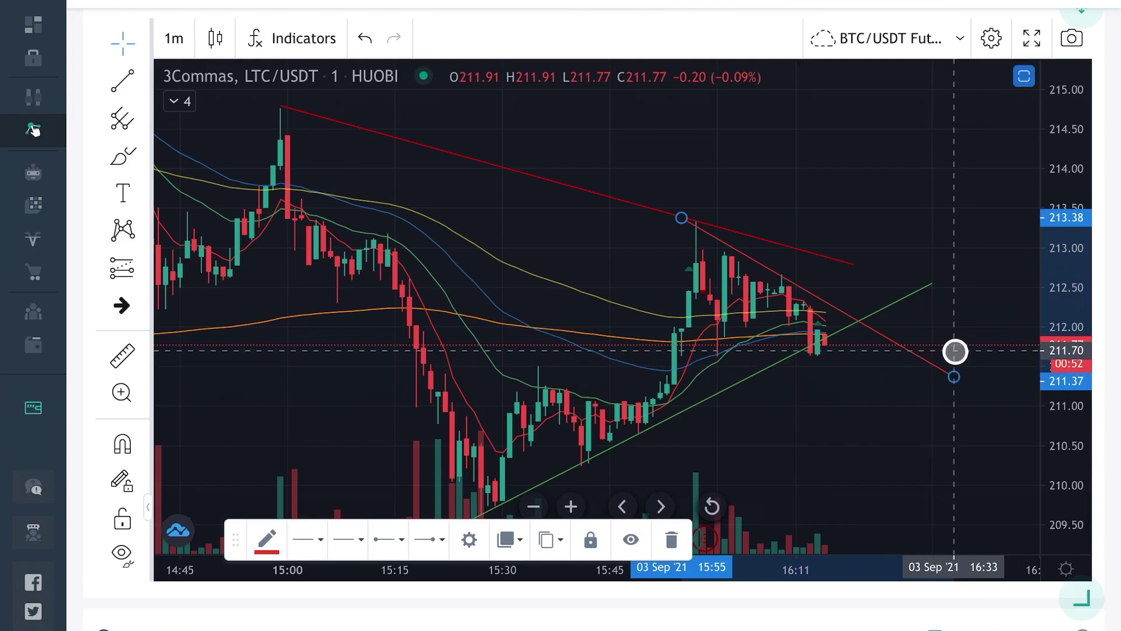
Step: Place and confirm a market sell of 1 LTC, then dismiss the success message
scroll(965, 458, down, 1)
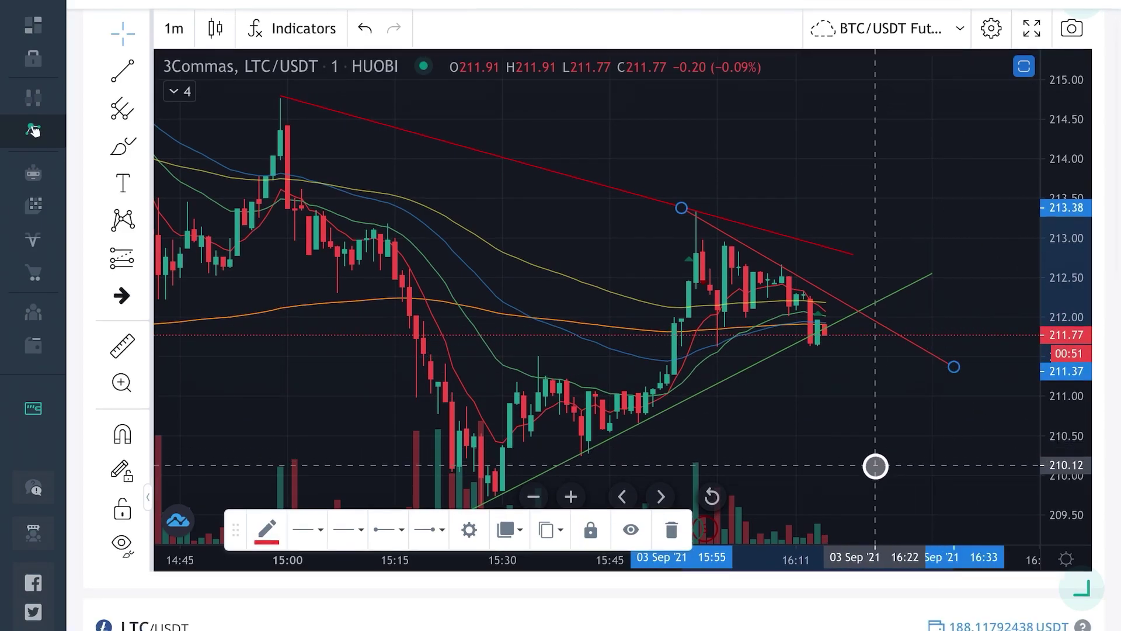
scroll(798, 528, down, 10)
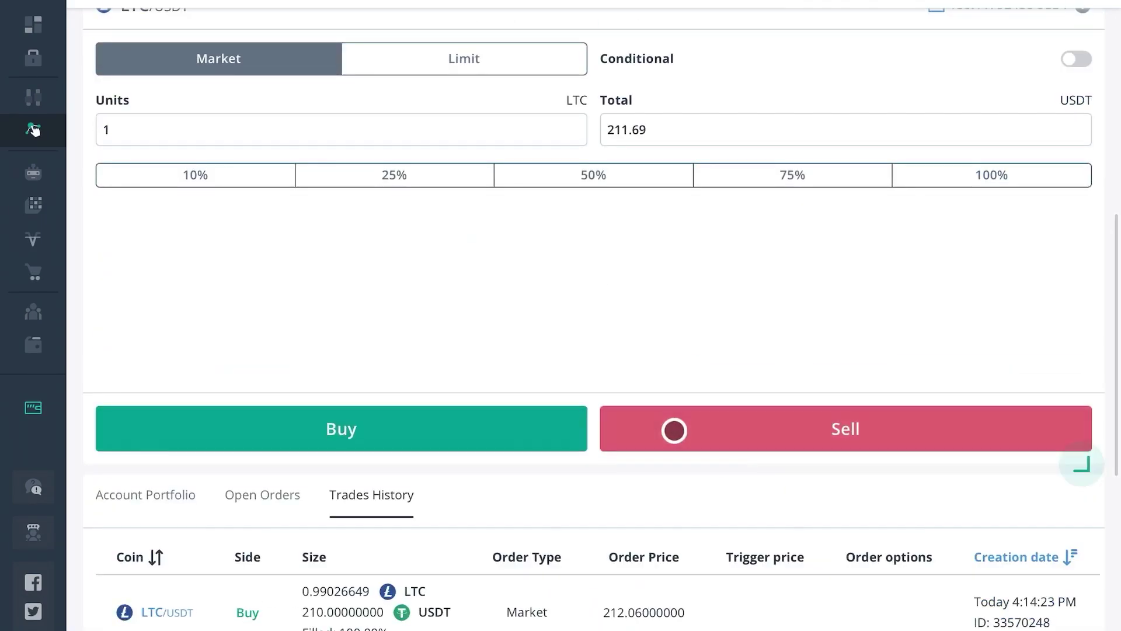
scroll(674, 431, down, 1)
scroll(655, 403, up, 5)
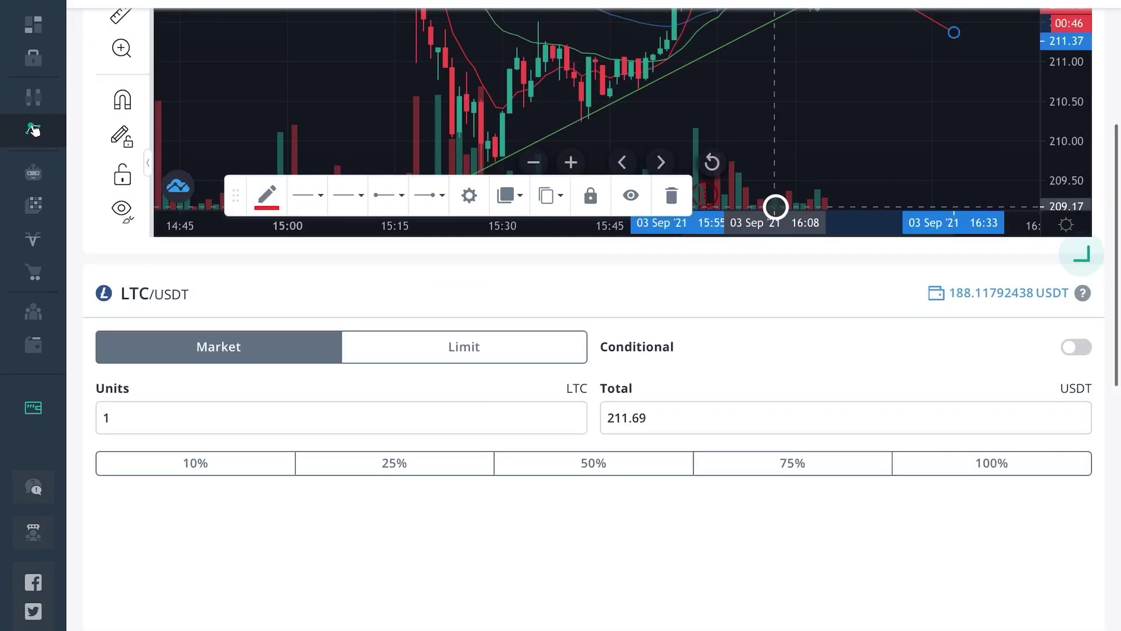
scroll(775, 207, up, 5)
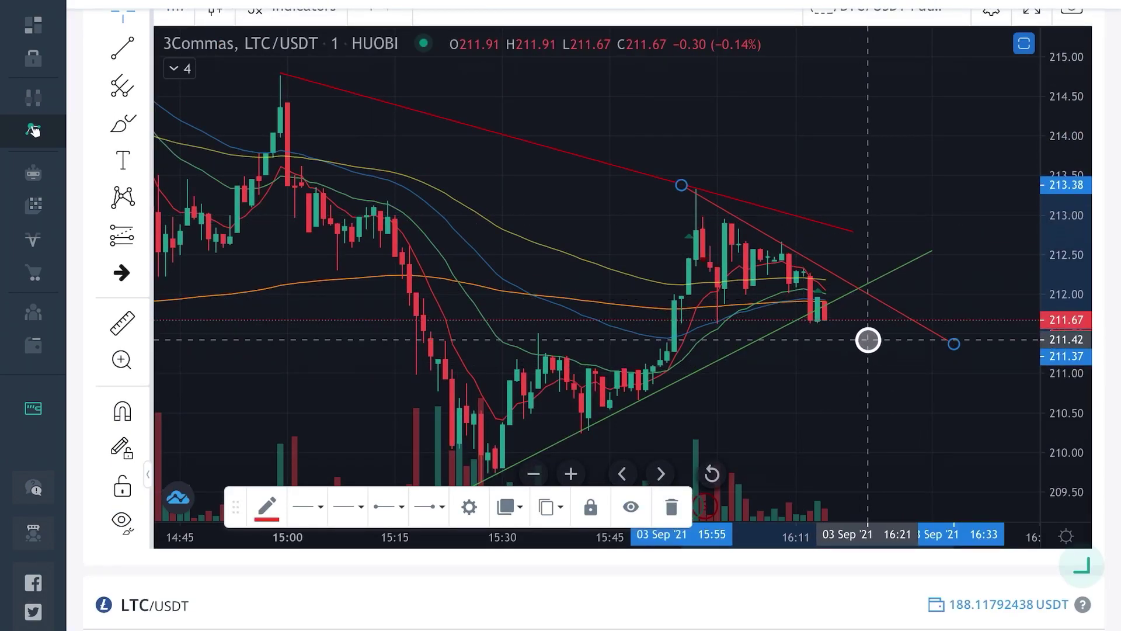
scroll(707, 471, down, 5)
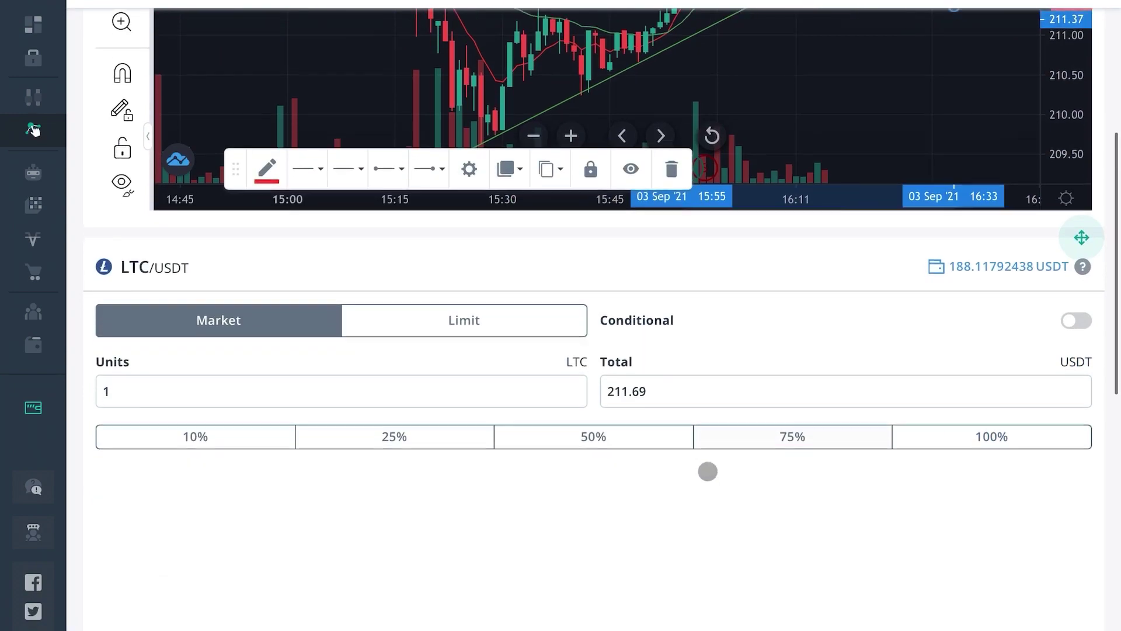
scroll(708, 471, down, 3)
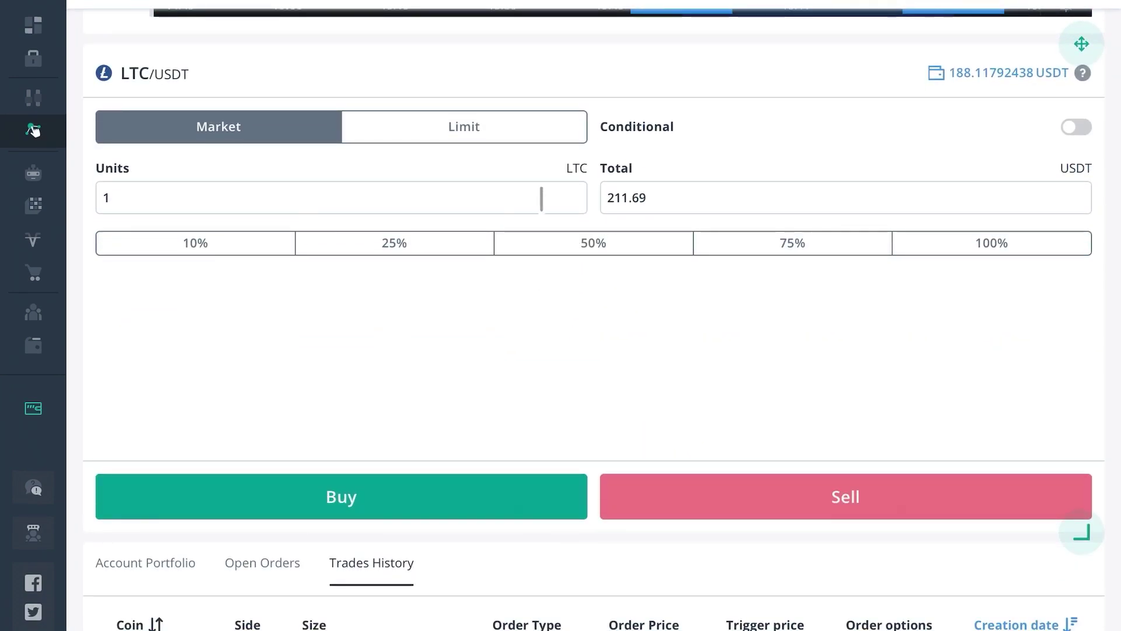
click(747, 495)
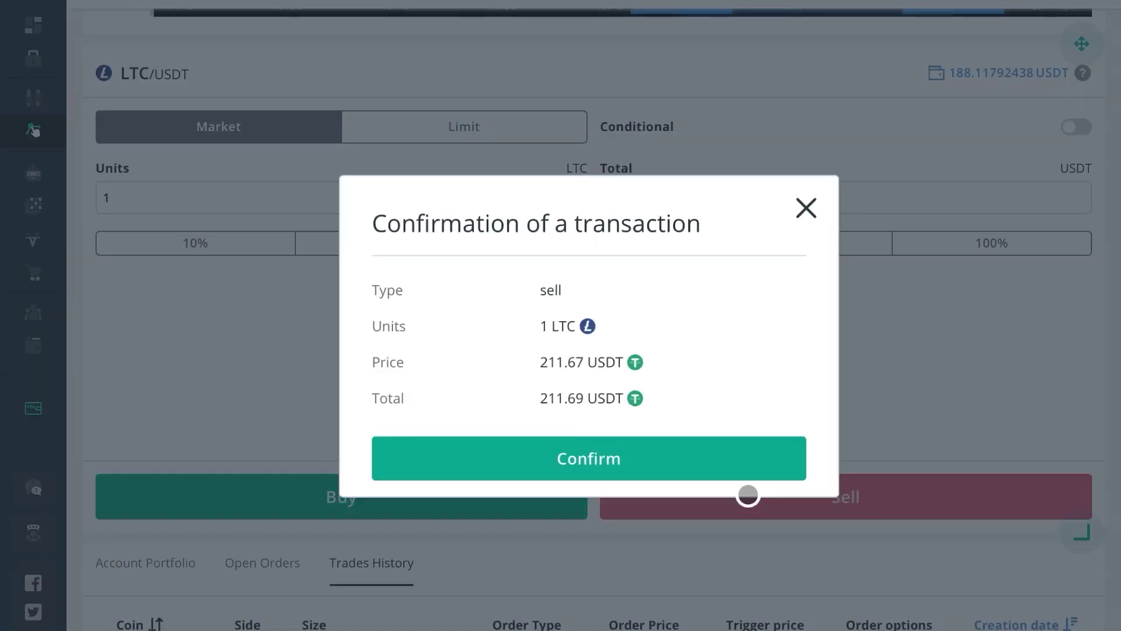
click(620, 474)
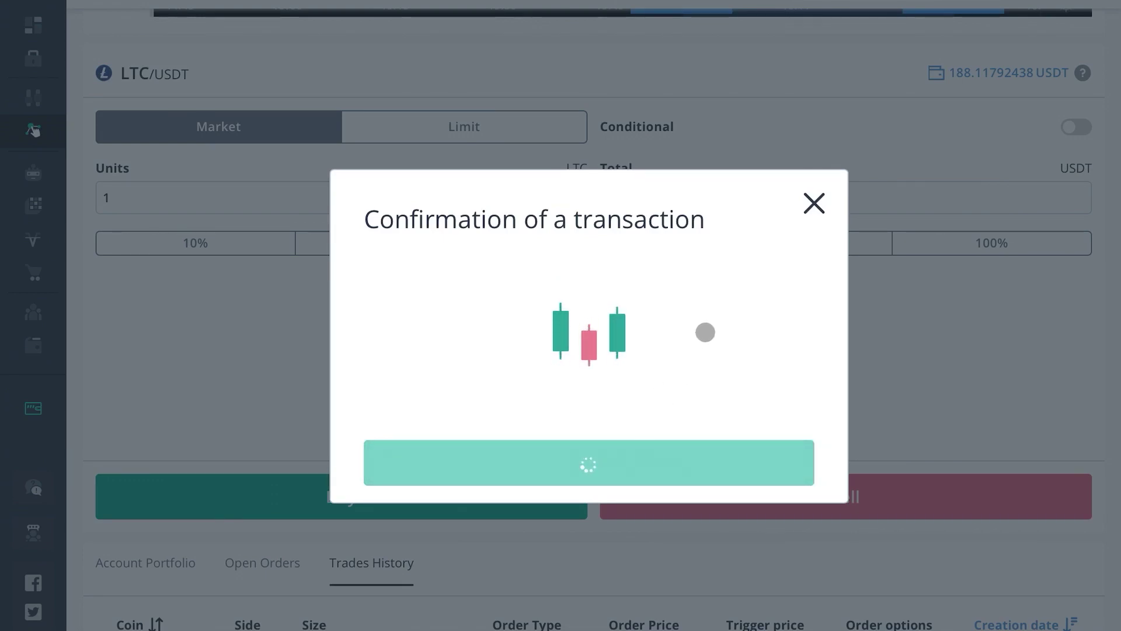
click(613, 431)
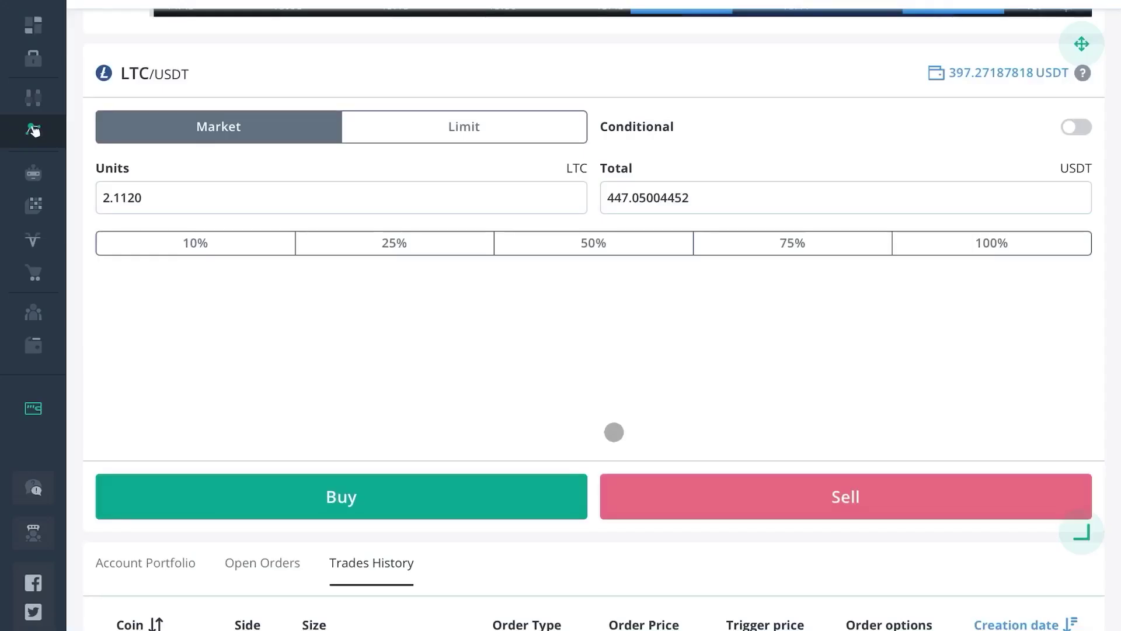
scroll(619, 426, down, 5)
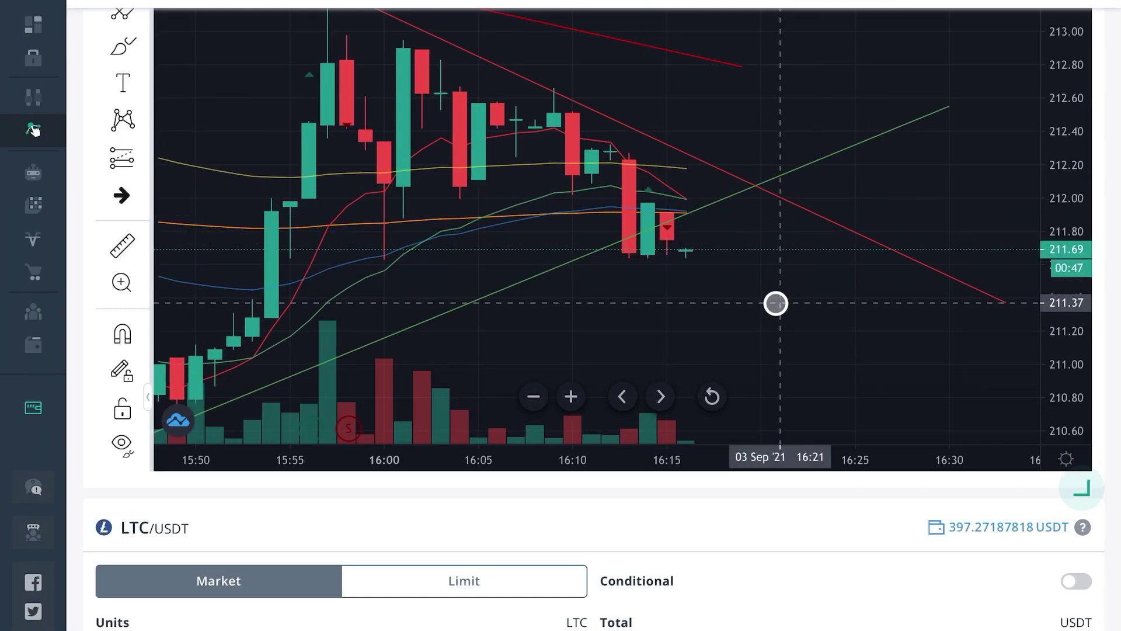
Step: Zoom the chart out to roughly 15:40–16:50, check the order form, then return to the chart
scroll(776, 304, down, 4)
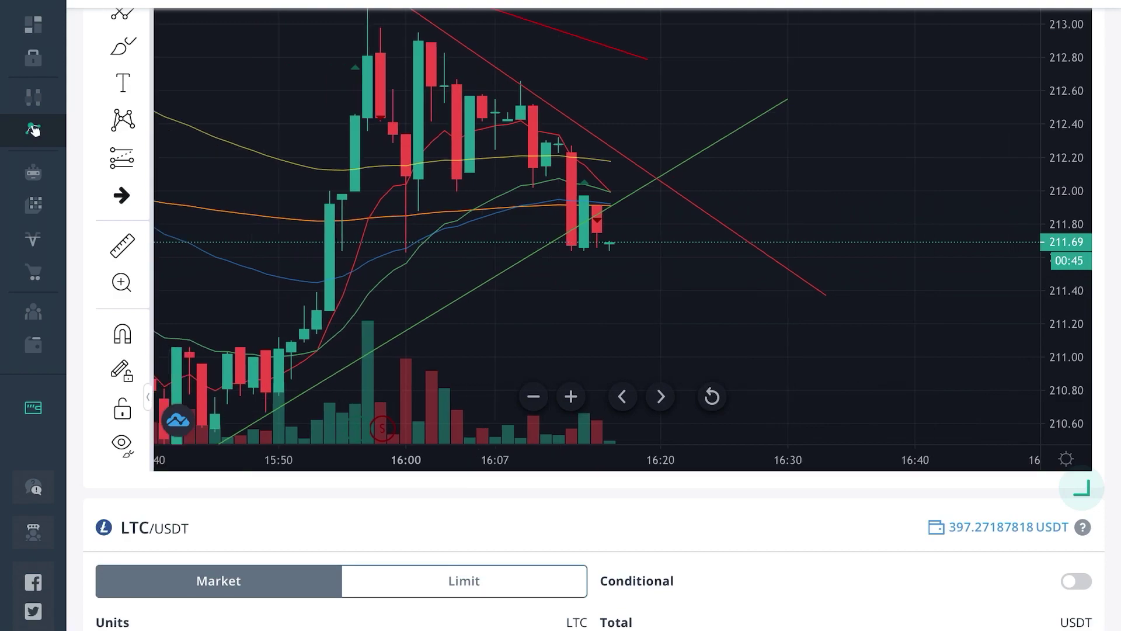
scroll(600, 210, down, 1)
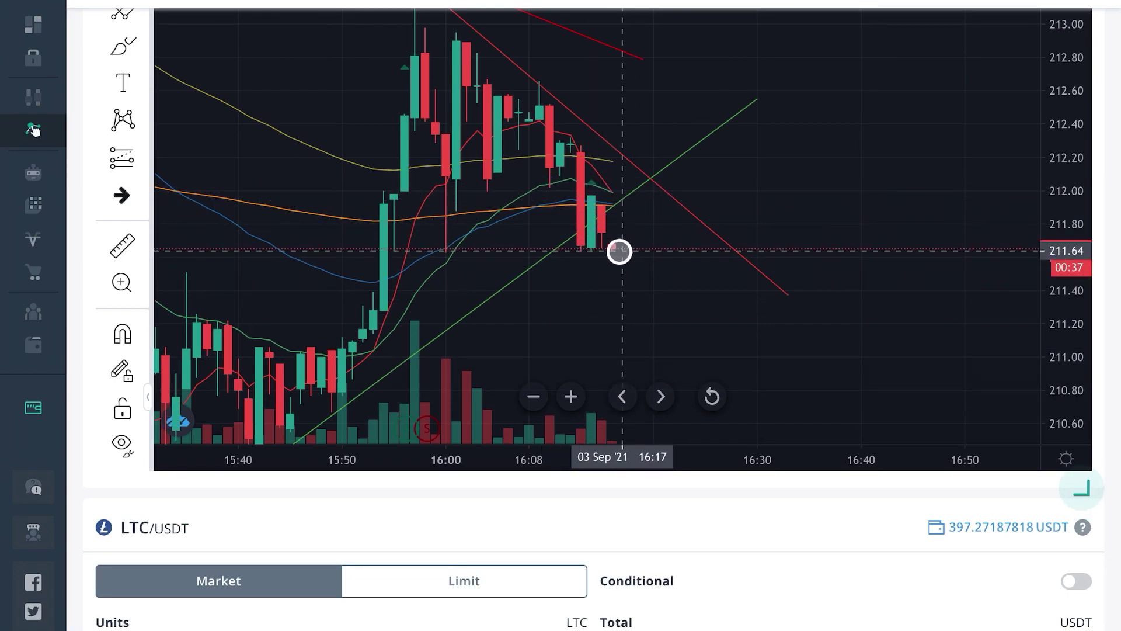
scroll(795, 546, down, 1)
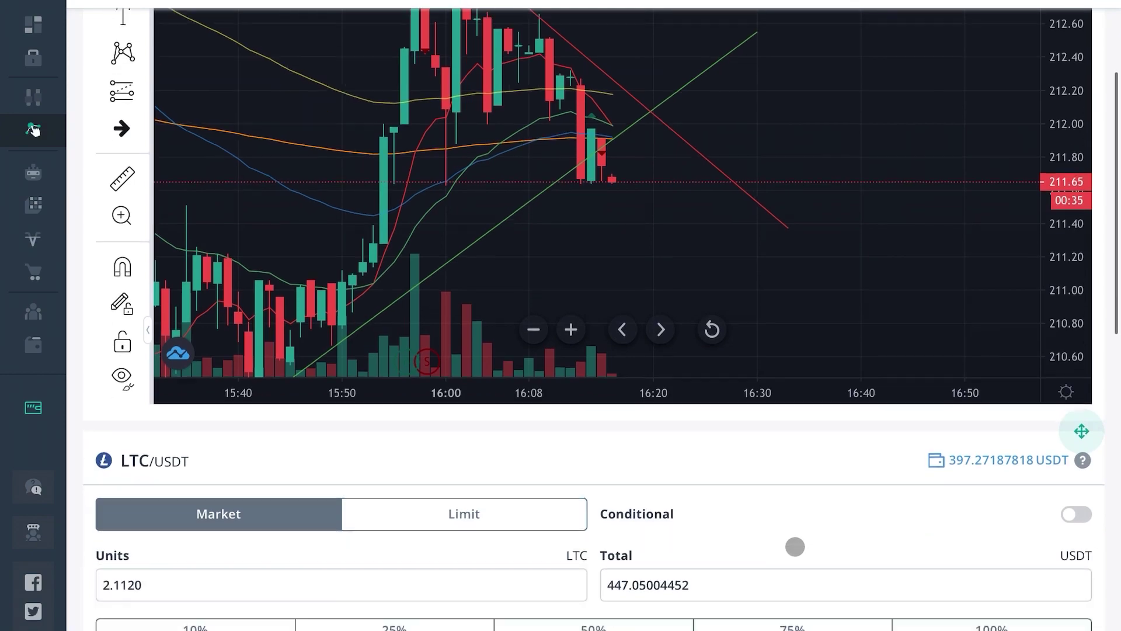
scroll(795, 547, down, 4)
scroll(564, 419, down, 2)
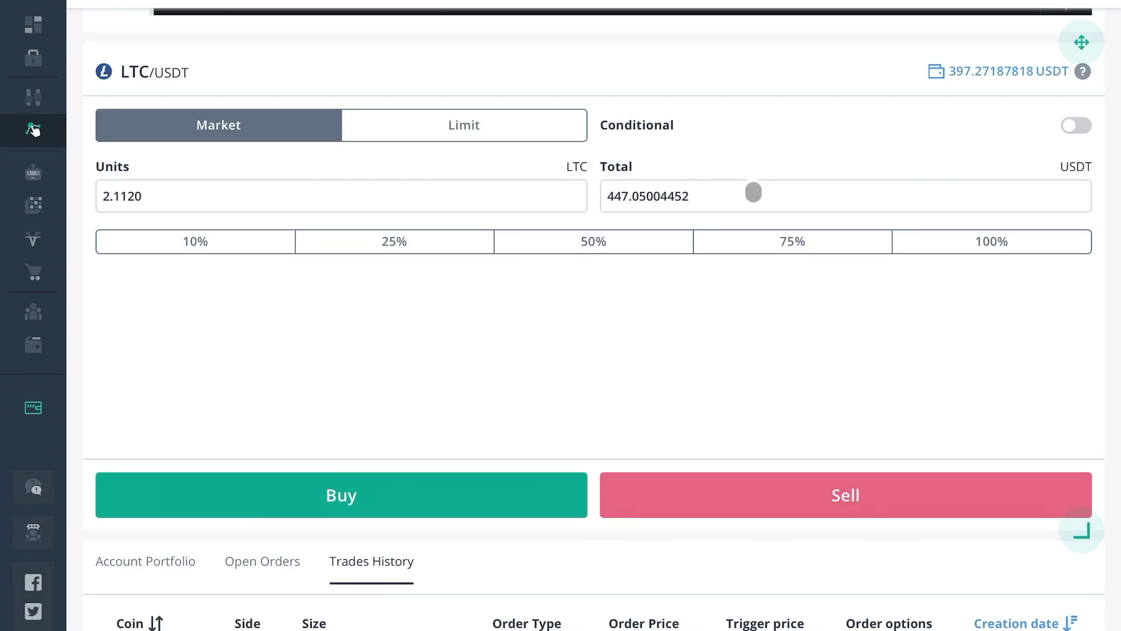
scroll(505, 203, up, 1)
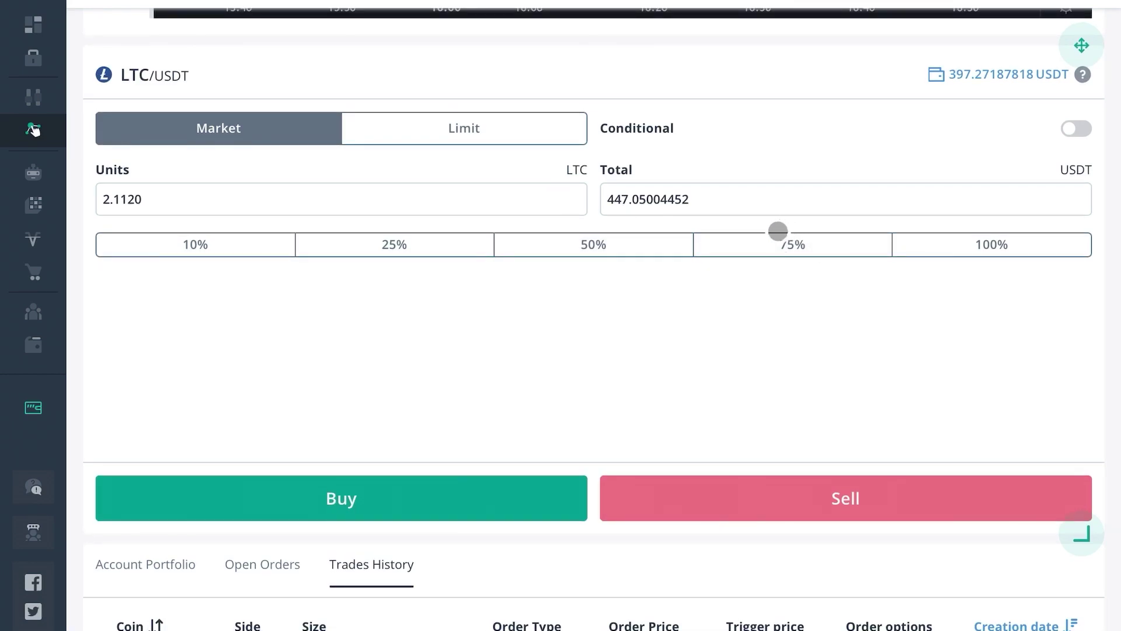
scroll(732, 199, up, 1)
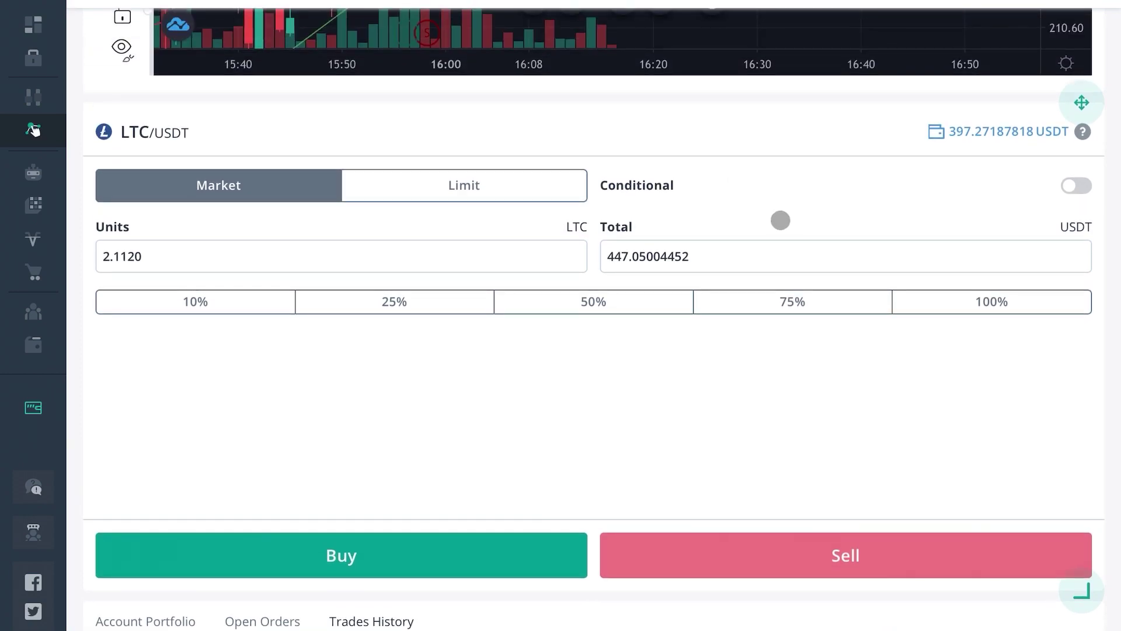
scroll(780, 218, up, 1)
scroll(804, 290, up, 10)
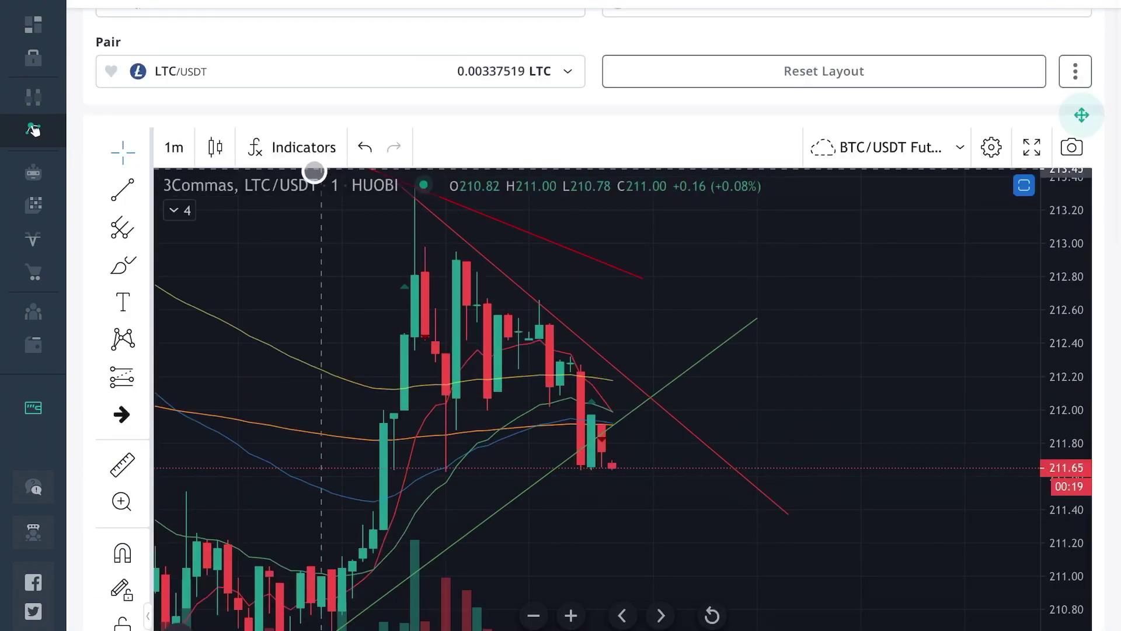
Step: Switch the chart to 1-hour candles and compress the price scale so the 207.25 Buy line shows
click(193, 150)
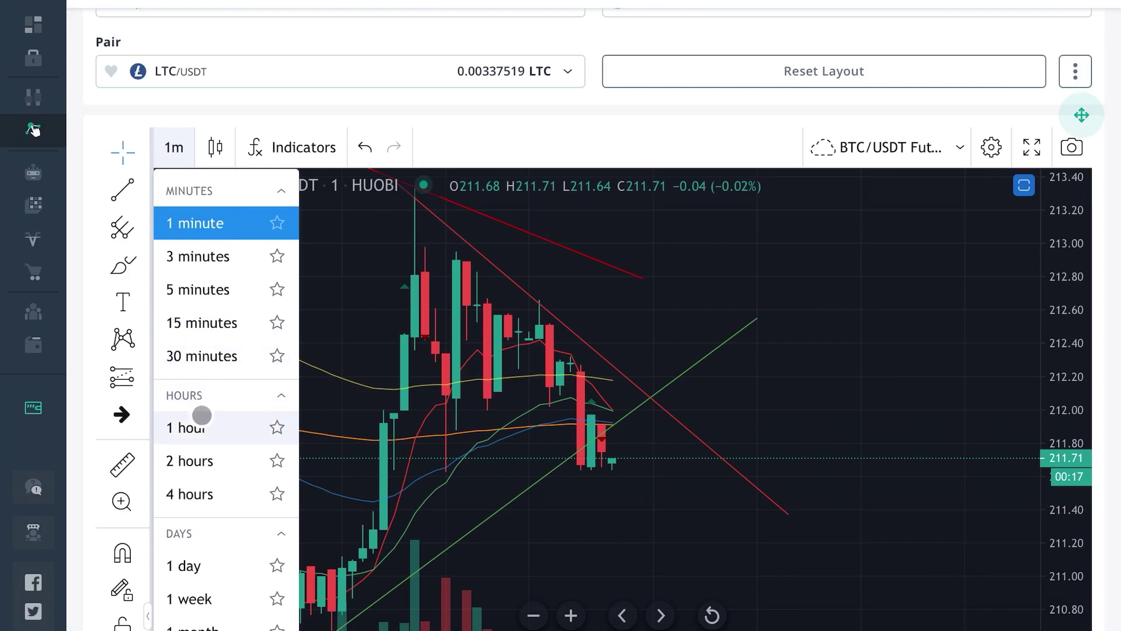
click(202, 428)
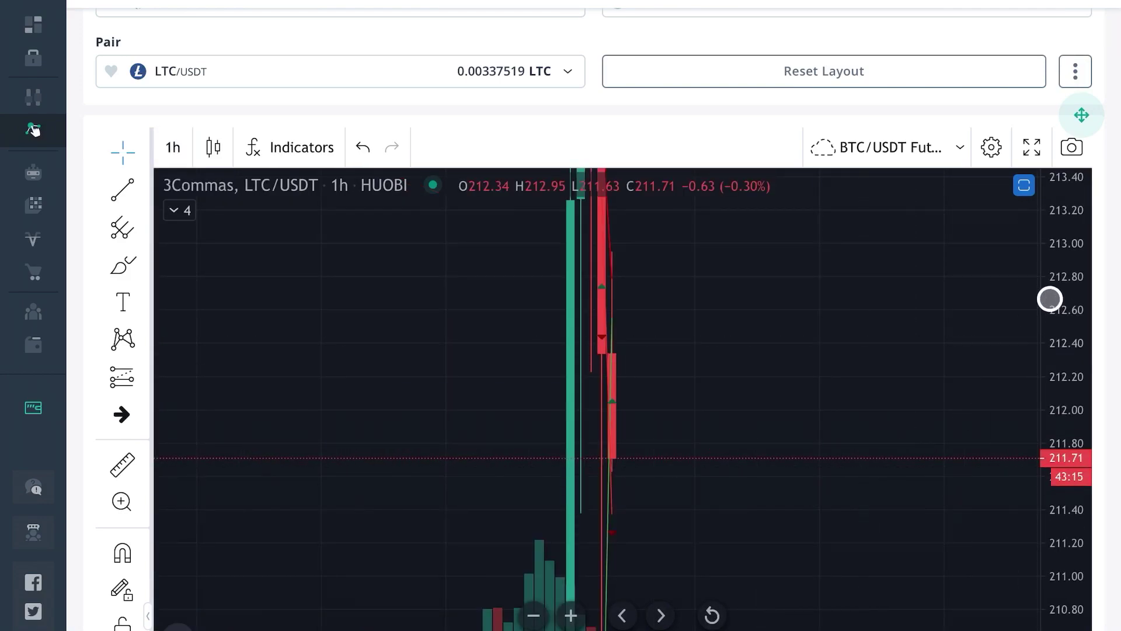
drag(1050, 299, 1066, 544)
drag(1062, 281, 1065, 351)
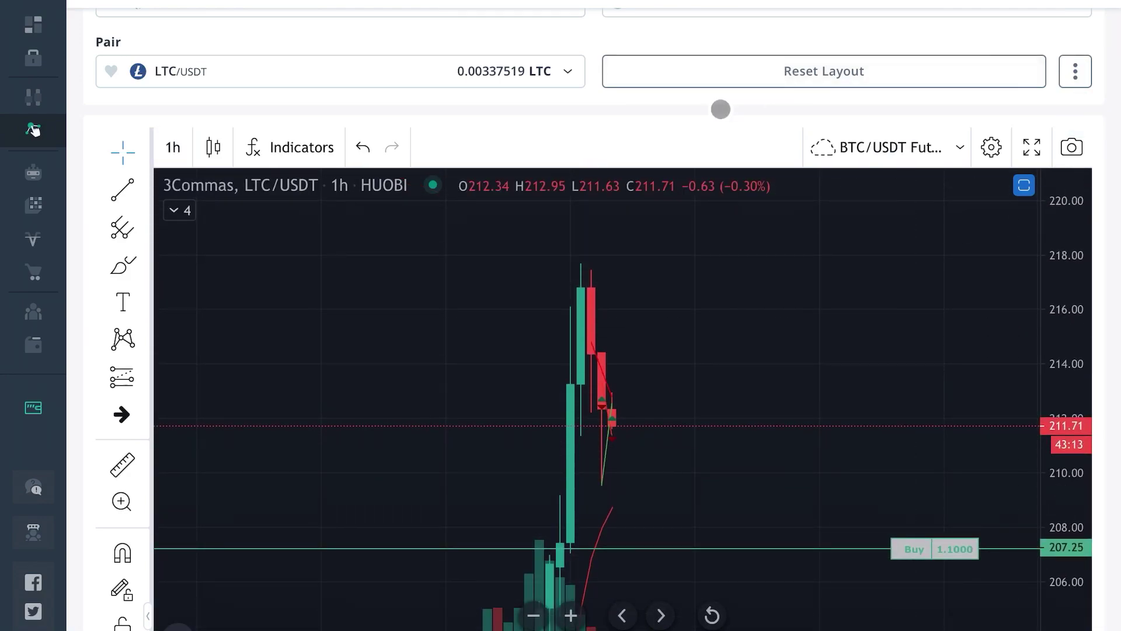
drag(716, 468, 600, 391)
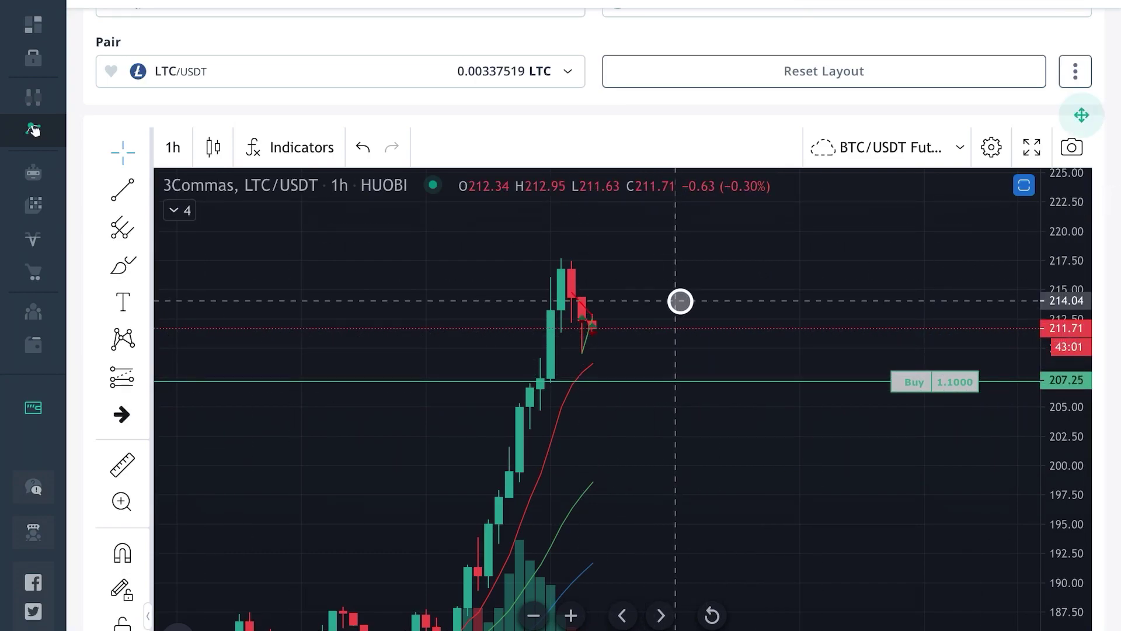
scroll(803, 418, down, 3)
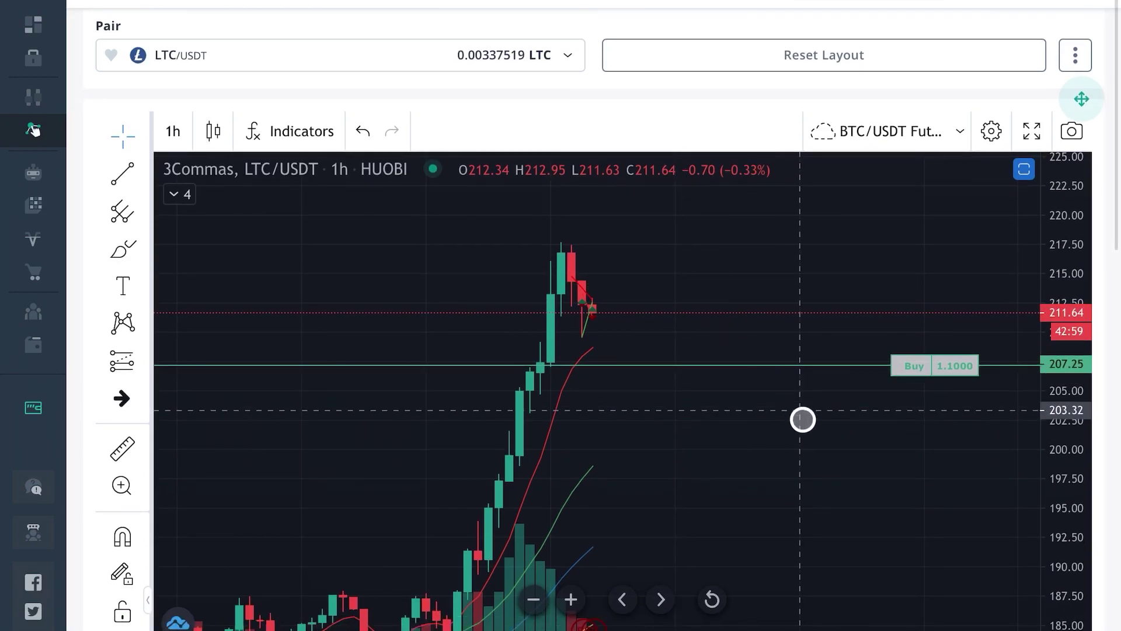
scroll(662, 371, down, 6)
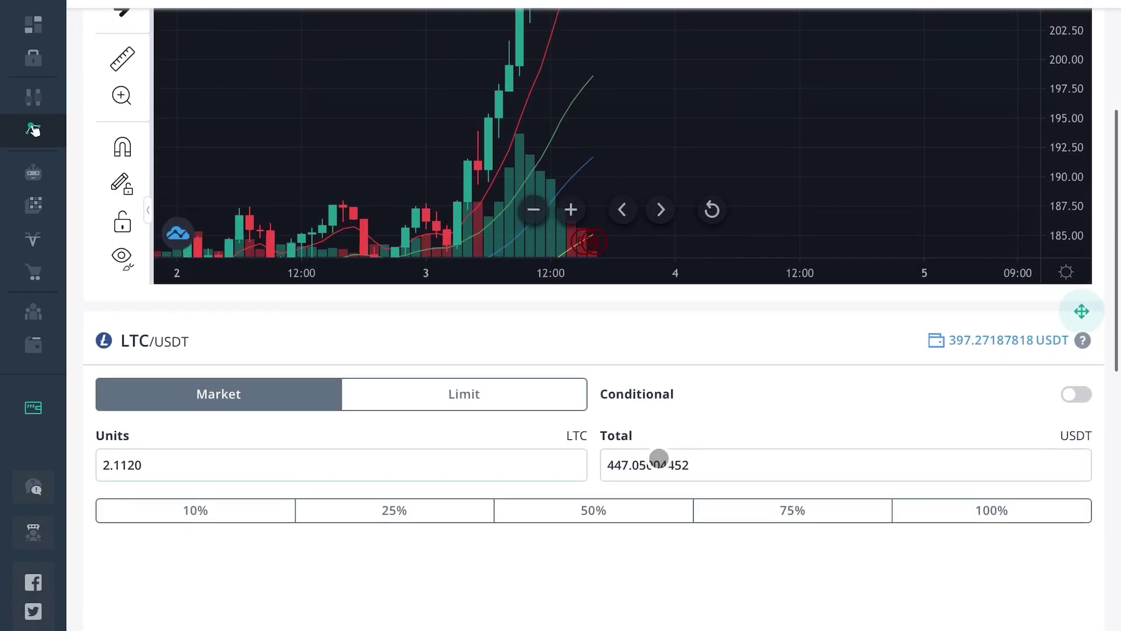